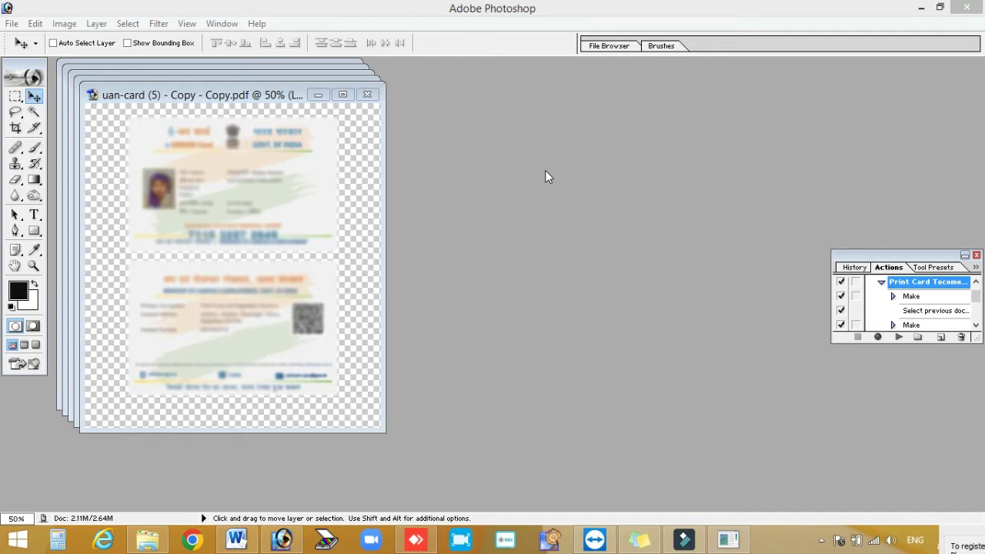
- Play the e-Shram card action with F2 to lay five front/back UAN cards on an A4 sheet
{"action": "left_click", "coordinate": [443, 14]}
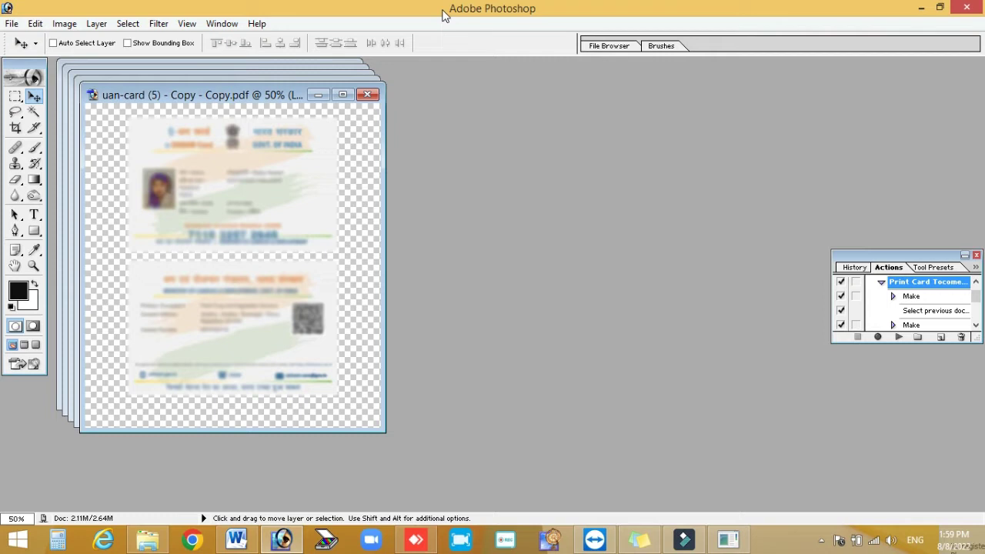
{"action": "key", "text": "F2"}
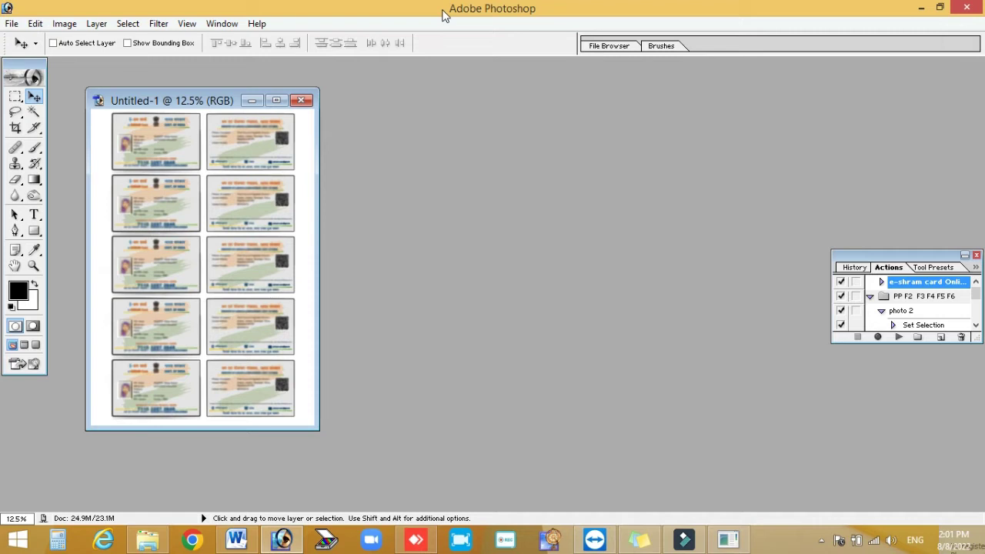
- Close Untitled-1 without saving, then close and reopen the Actions palette via Window > Actions
{"action": "left_click", "coordinate": [303, 102]}
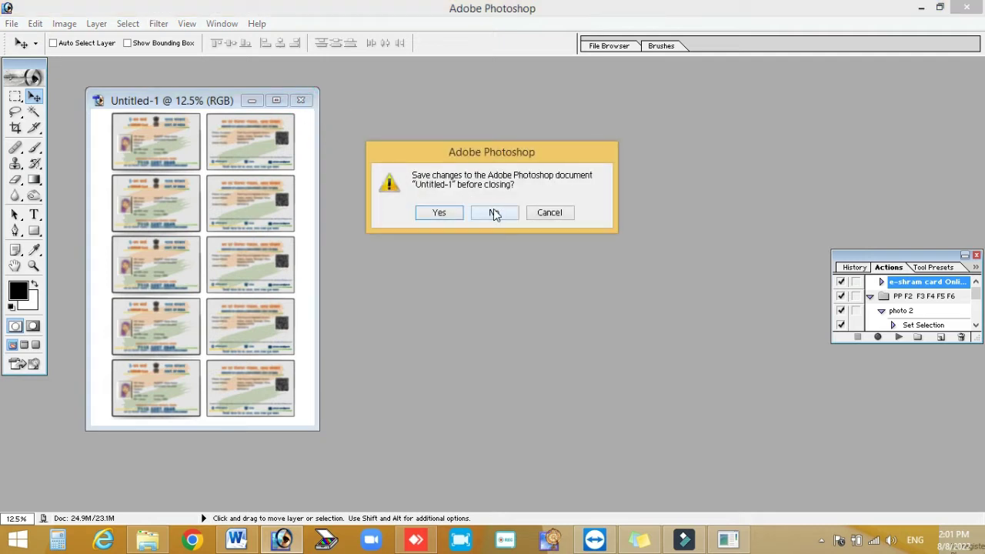
{"action": "left_click", "coordinate": [493, 211]}
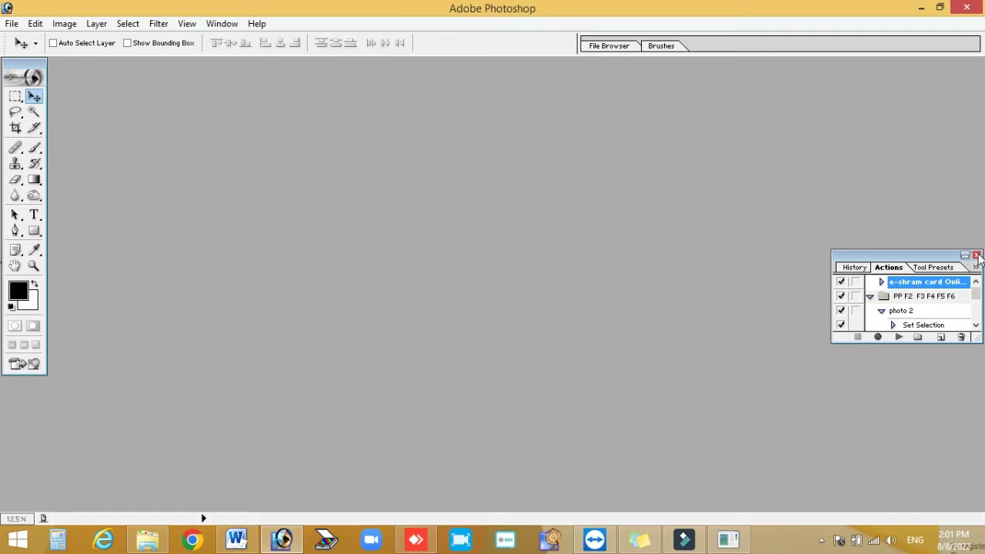
{"action": "left_click", "coordinate": [977, 256]}
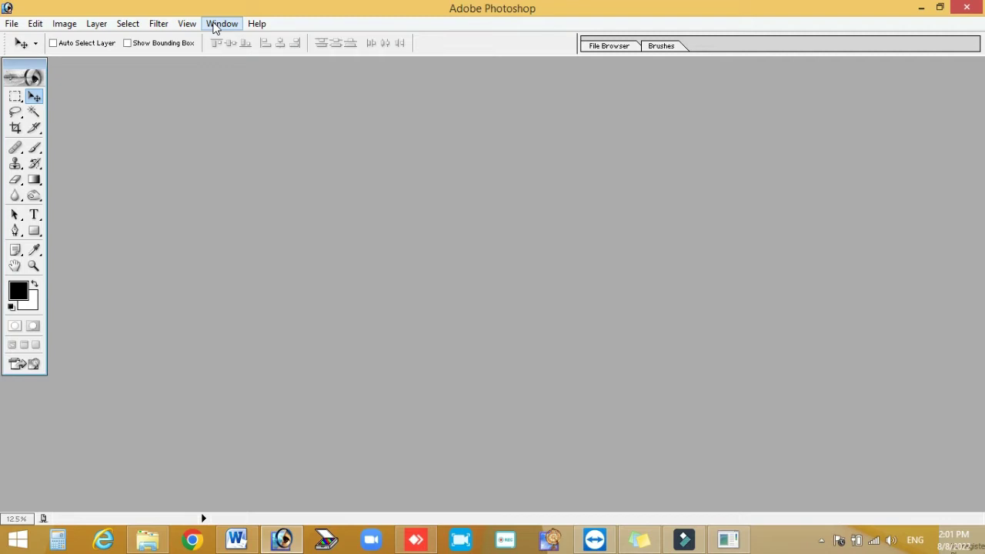
{"action": "left_click", "coordinate": [215, 27]}
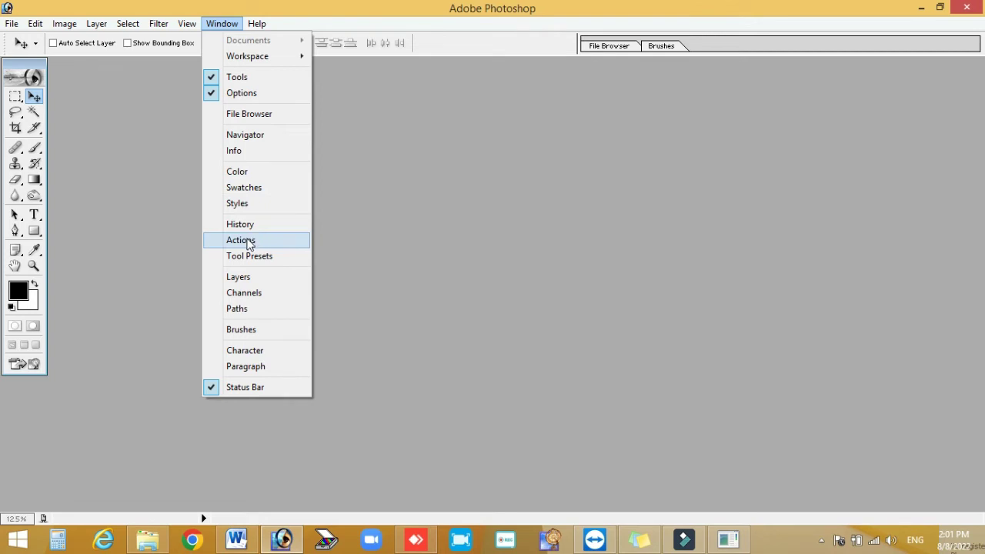
{"action": "left_click", "coordinate": [248, 242]}
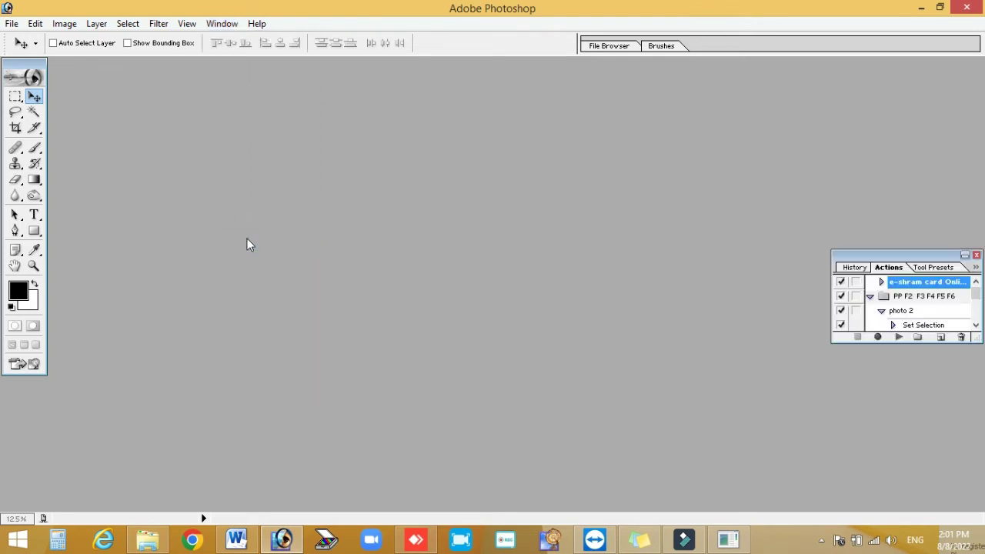
- Enlarge the Actions palette and move it higher so all action sets are visible
{"action": "scroll", "coordinate": [898, 306], "scroll_direction": "down", "scroll_amount": 1}
{"action": "scroll", "coordinate": [898, 305], "scroll_direction": "down", "scroll_amount": 2}
{"action": "scroll", "coordinate": [897, 305], "scroll_direction": "down", "scroll_amount": 3}
{"action": "scroll", "coordinate": [898, 306], "scroll_direction": "down", "scroll_amount": 3}
{"action": "scroll", "coordinate": [900, 306], "scroll_direction": "down", "scroll_amount": 2}
{"action": "scroll", "coordinate": [899, 306], "scroll_direction": "up", "scroll_amount": 2}
{"action": "scroll", "coordinate": [900, 306], "scroll_direction": "down", "scroll_amount": 2}
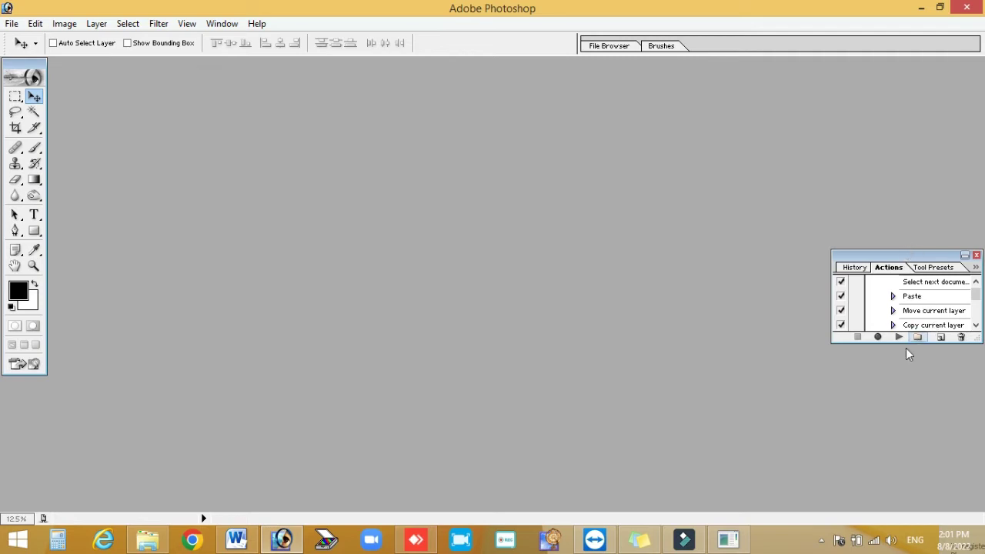
{"action": "left_click_drag", "start_coordinate": [900, 343], "coordinate": [948, 484]}
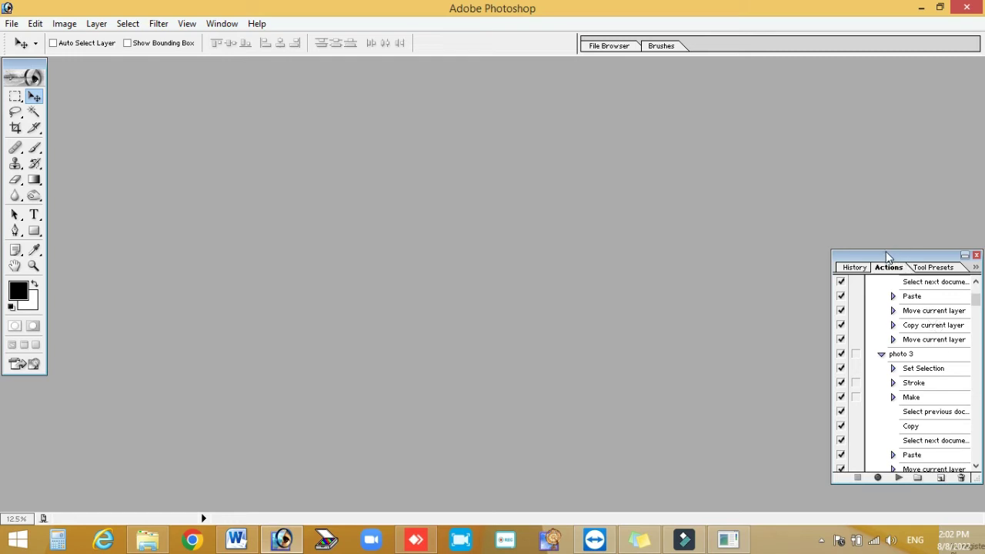
{"action": "left_click_drag", "start_coordinate": [883, 254], "coordinate": [883, 157]}
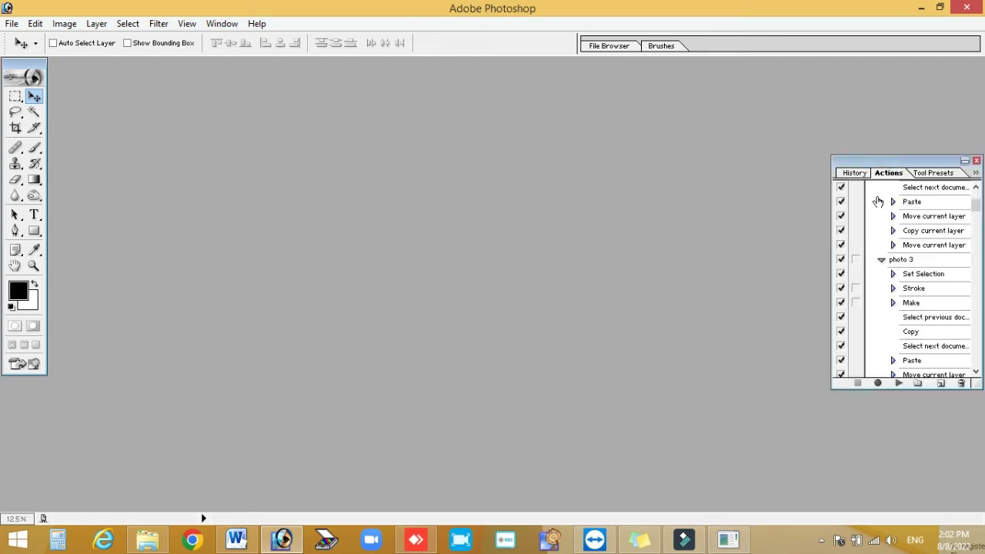
{"action": "scroll", "coordinate": [893, 296], "scroll_direction": "up", "scroll_amount": 3}
{"action": "scroll", "coordinate": [902, 267], "scroll_direction": "up", "scroll_amount": 3}
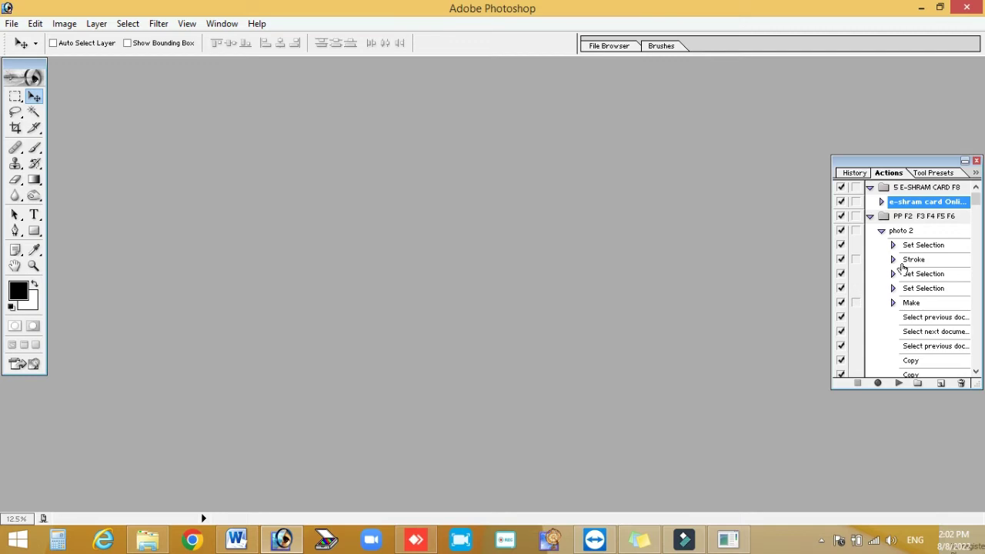
- Delete the 5 E-SHRAM CARD F8, PP F2 F3 F4 F5 F6 and 5-Vaccine-print action sets
{"action": "left_click", "coordinate": [892, 188]}
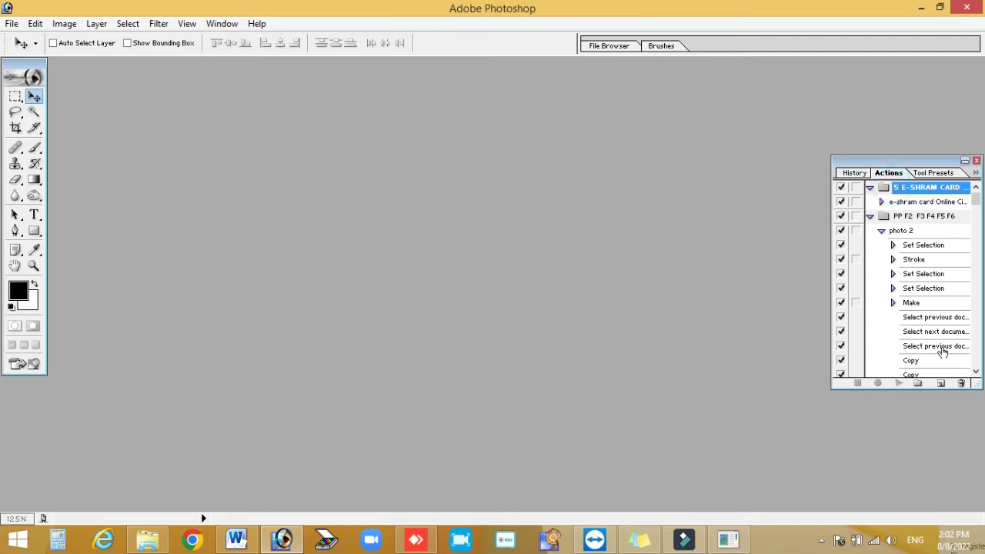
{"action": "left_click", "coordinate": [961, 384]}
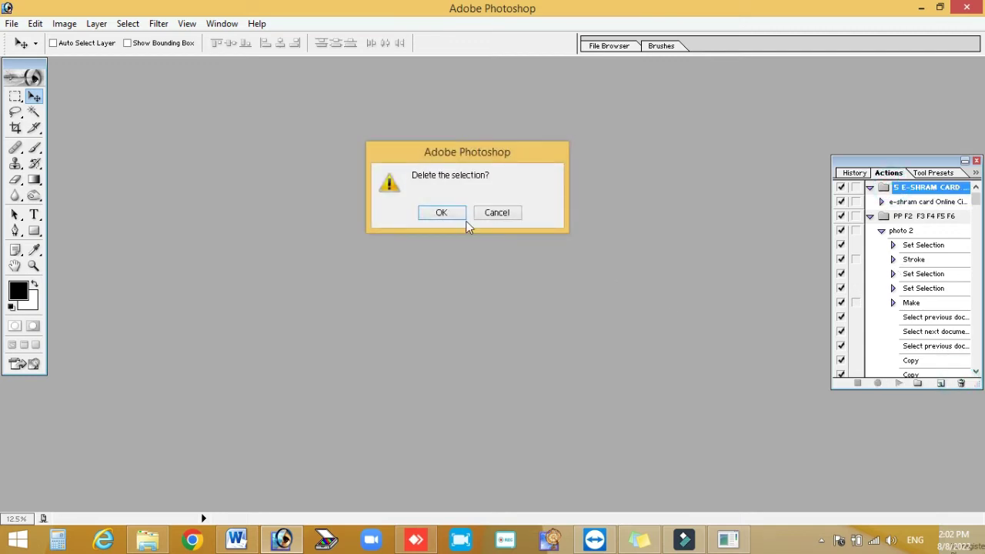
{"action": "left_click", "coordinate": [440, 212]}
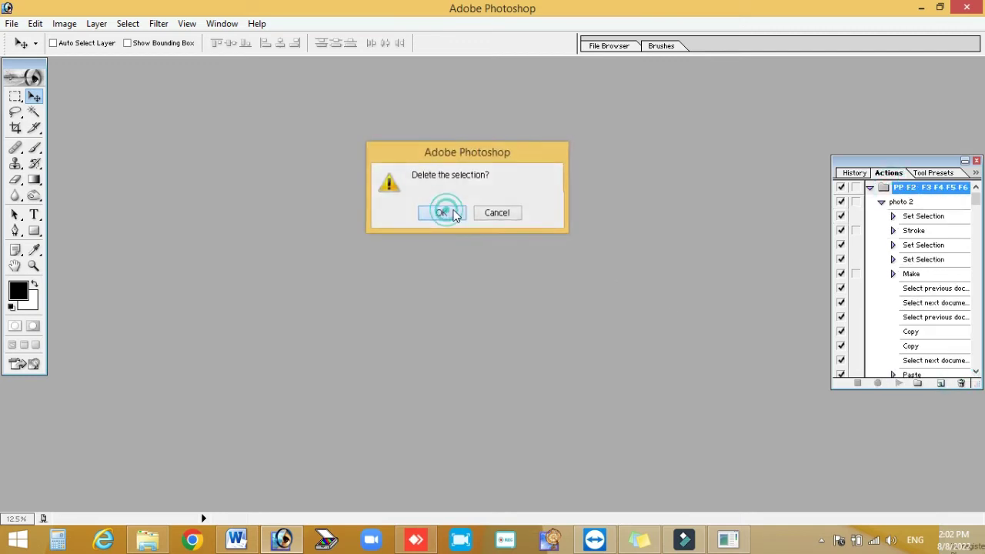
{"action": "left_click", "coordinate": [960, 383]}
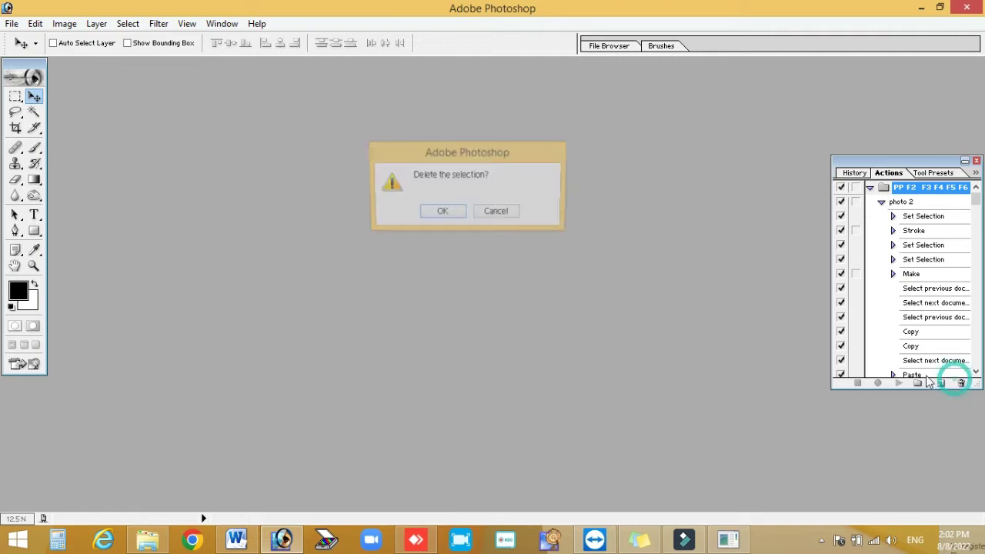
{"action": "left_click", "coordinate": [452, 216]}
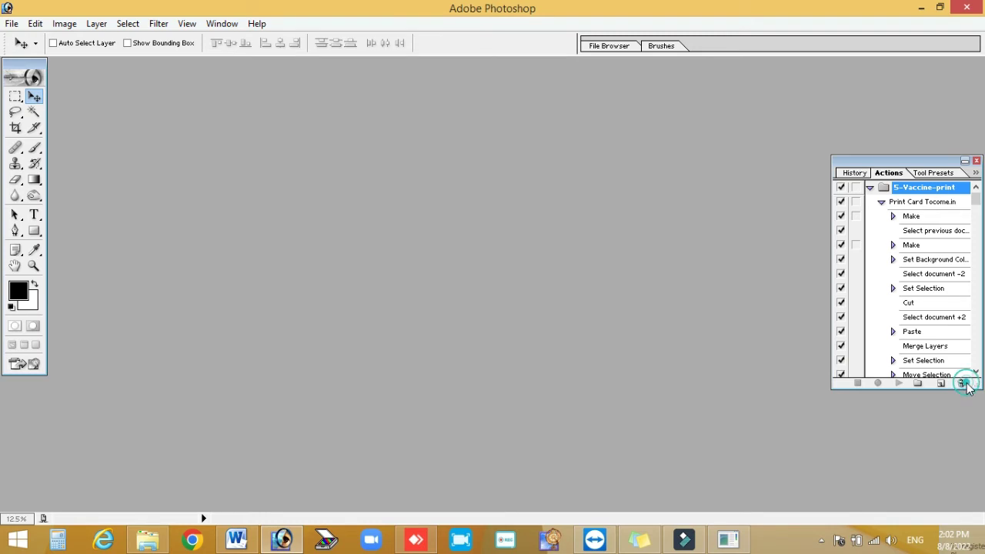
{"action": "left_click", "coordinate": [964, 384]}
{"action": "left_click", "coordinate": [442, 215]}
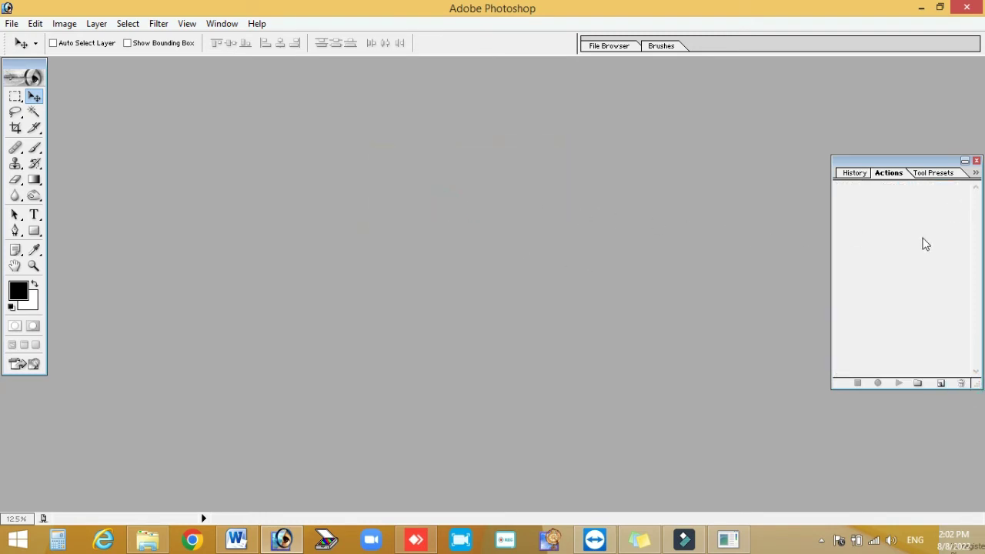
- Check the History and Tool Presets tabs, return to Actions and open its flyout menu
{"action": "left_click", "coordinate": [853, 174]}
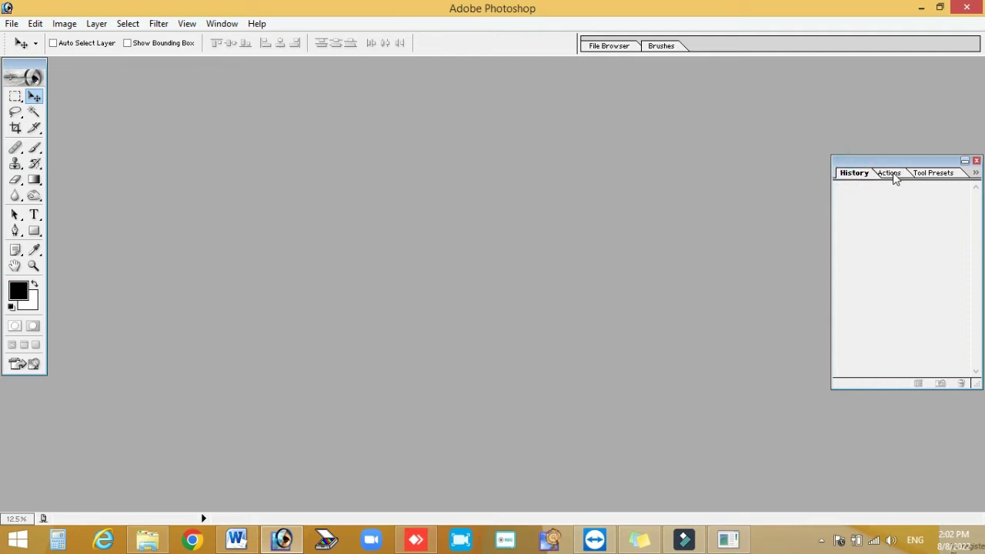
{"action": "left_click", "coordinate": [929, 176]}
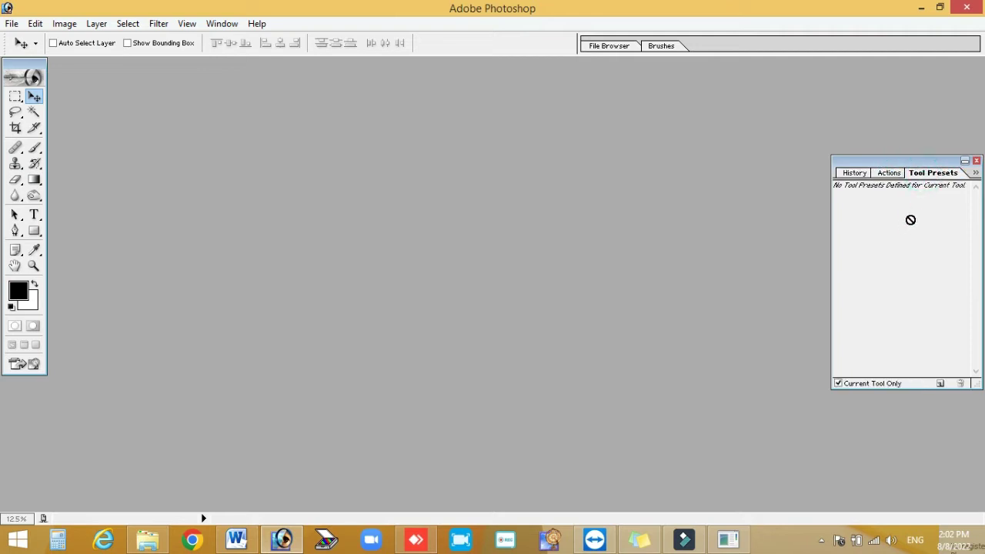
{"action": "left_click", "coordinate": [890, 173]}
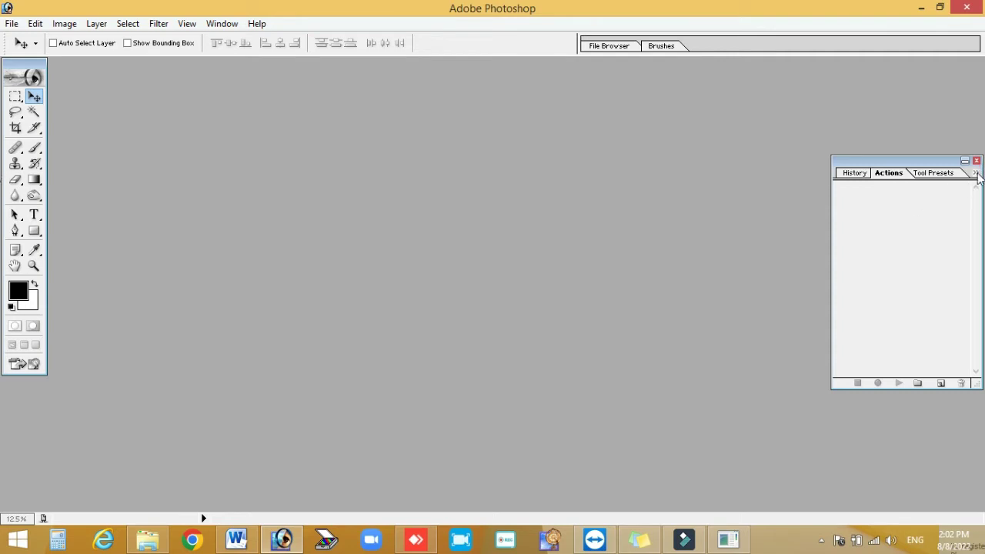
{"action": "left_click", "coordinate": [977, 174]}
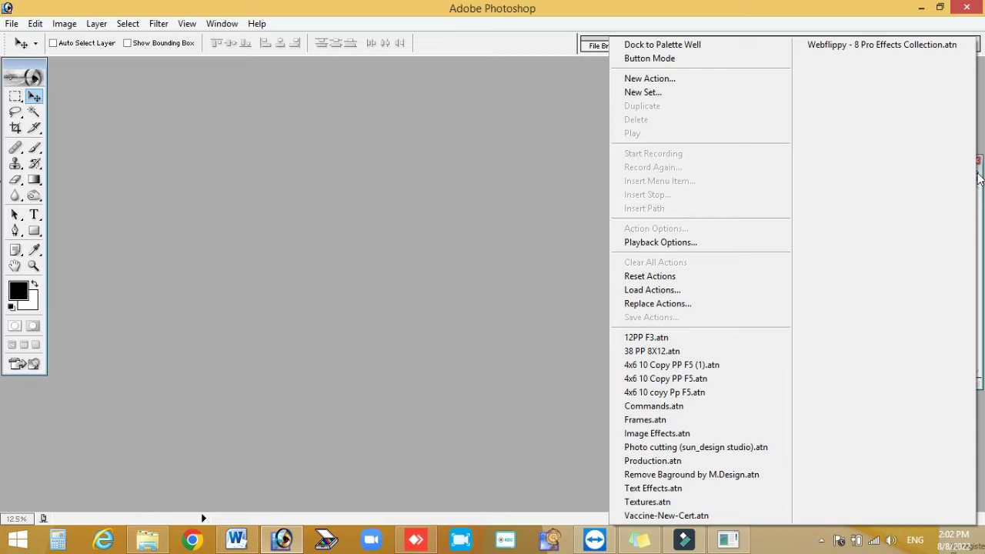
- Choose Load Actions and pick 5 E-SHRAM CARD F8 in the Photoshop Actions folder
{"action": "left_click", "coordinate": [665, 293]}
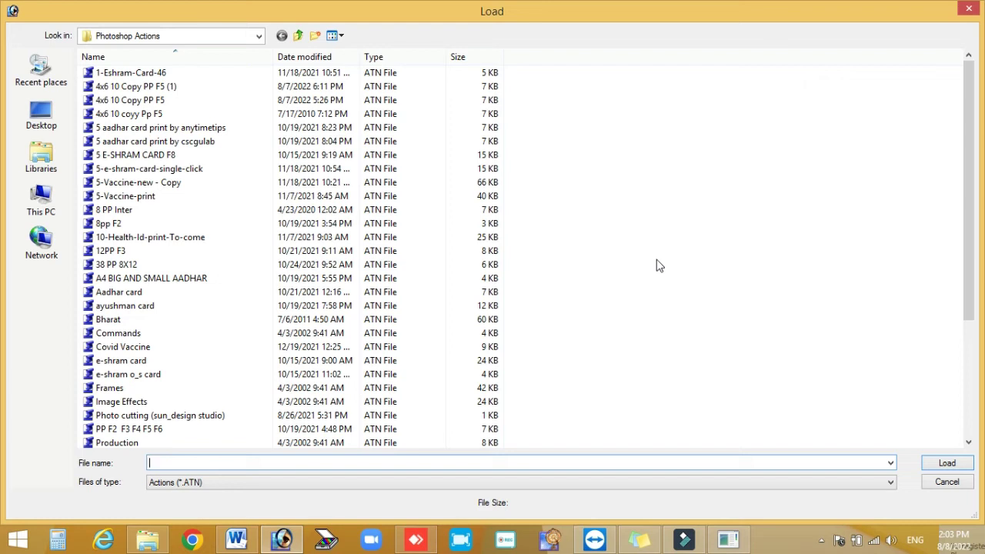
{"action": "left_click", "coordinate": [217, 156]}
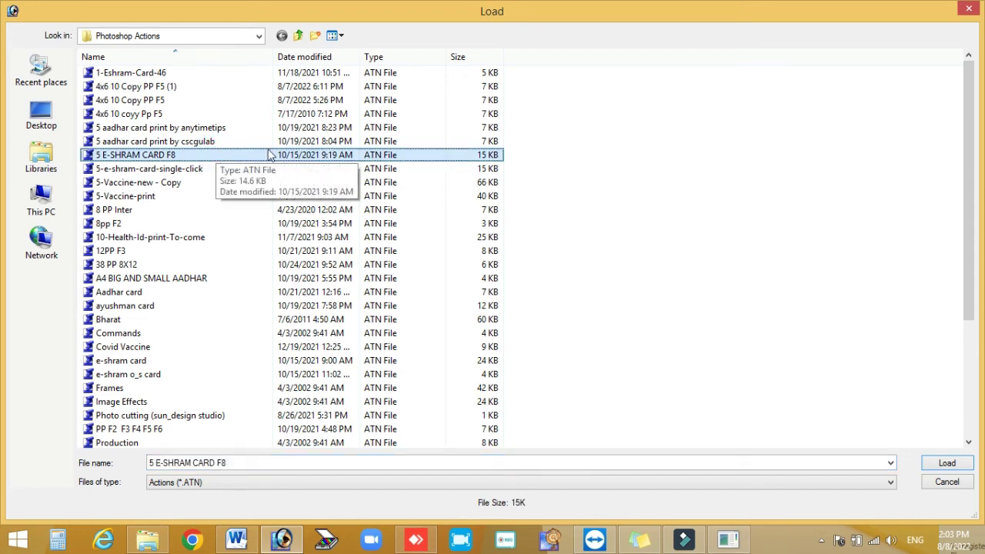
{"action": "double_click", "coordinate": [215, 154]}
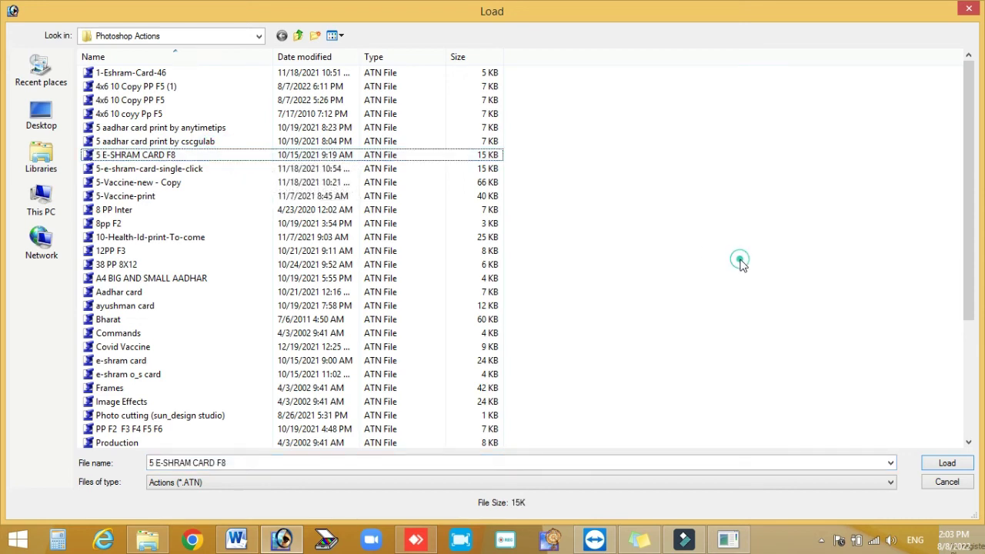
{"action": "left_click", "coordinate": [151, 543]}
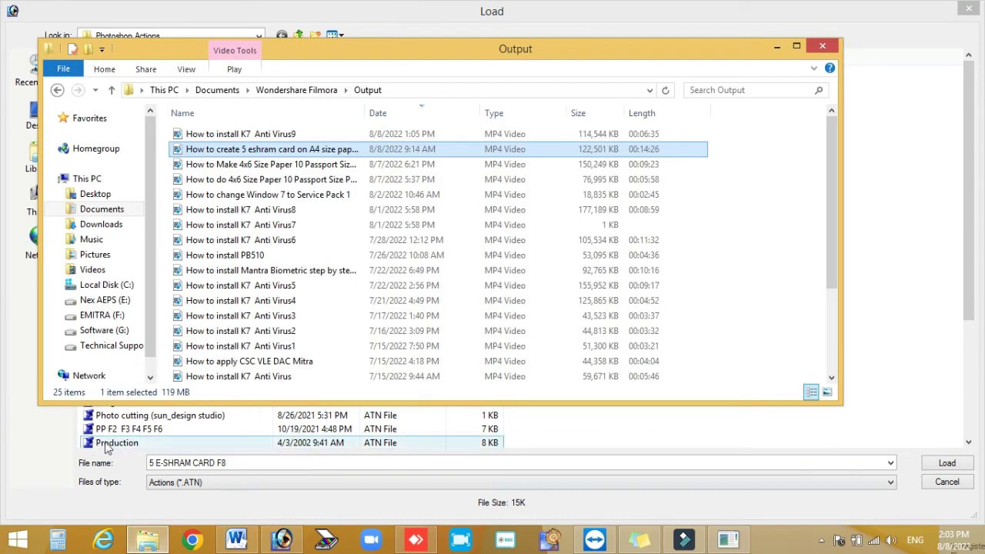
- Copy the 5 E-SHRAM CARD F8 file from G:\00 Fresh Software\ACTION
{"action": "left_click", "coordinate": [103, 332]}
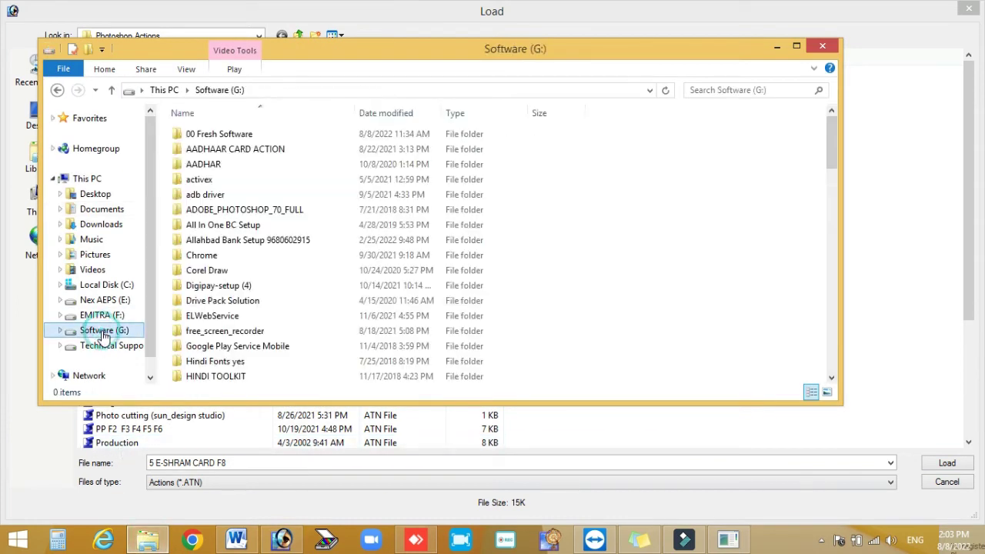
{"action": "double_click", "coordinate": [201, 134]}
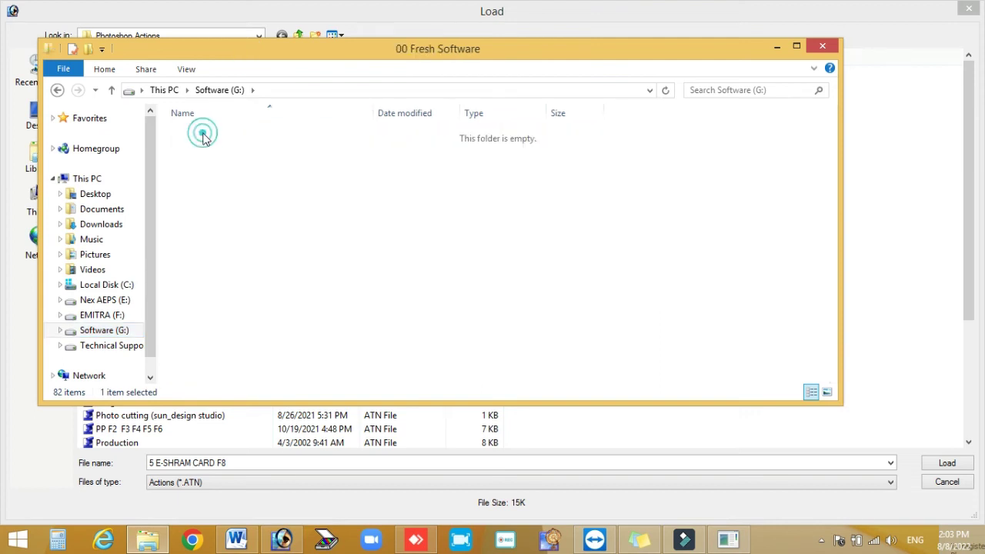
{"action": "scroll", "coordinate": [227, 150], "scroll_direction": "down", "scroll_amount": 2}
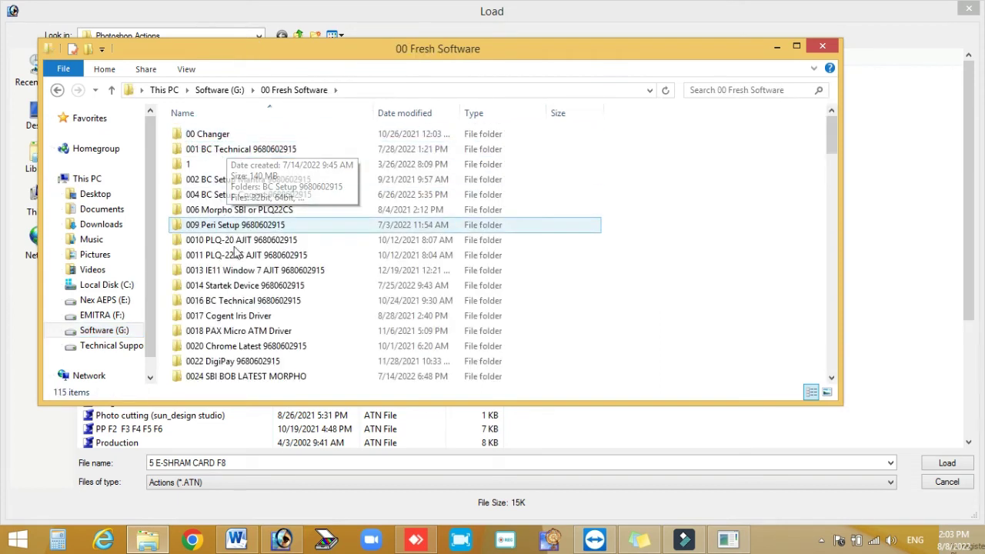
{"action": "double_click", "coordinate": [197, 331]}
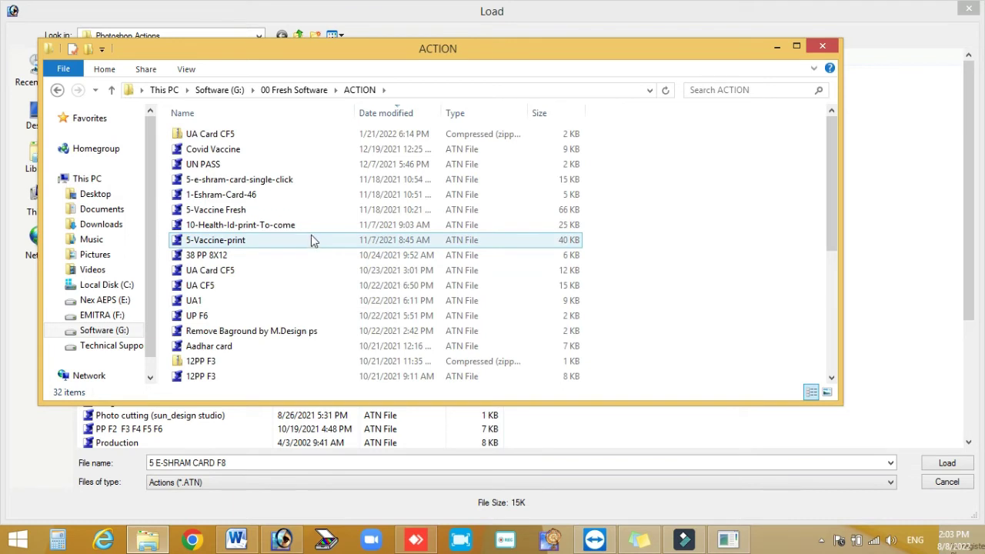
{"action": "scroll", "coordinate": [256, 256], "scroll_direction": "down", "scroll_amount": 2}
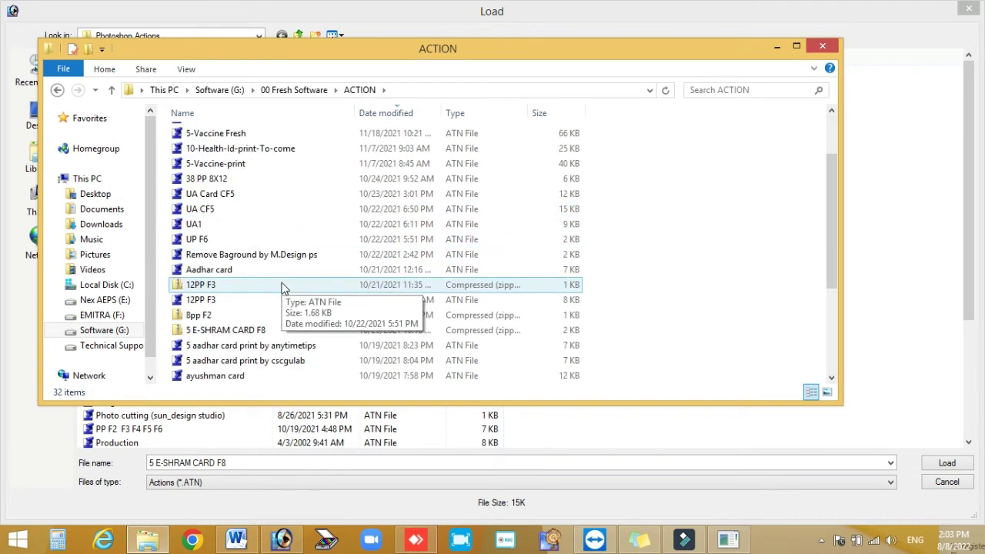
{"action": "scroll", "coordinate": [282, 288], "scroll_direction": "down", "scroll_amount": 2}
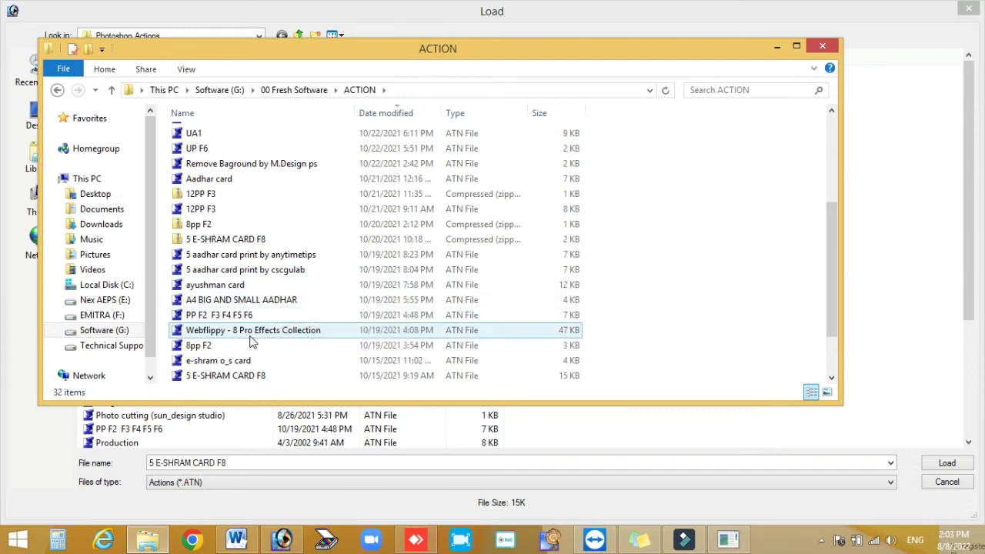
{"action": "left_click", "coordinate": [196, 376]}
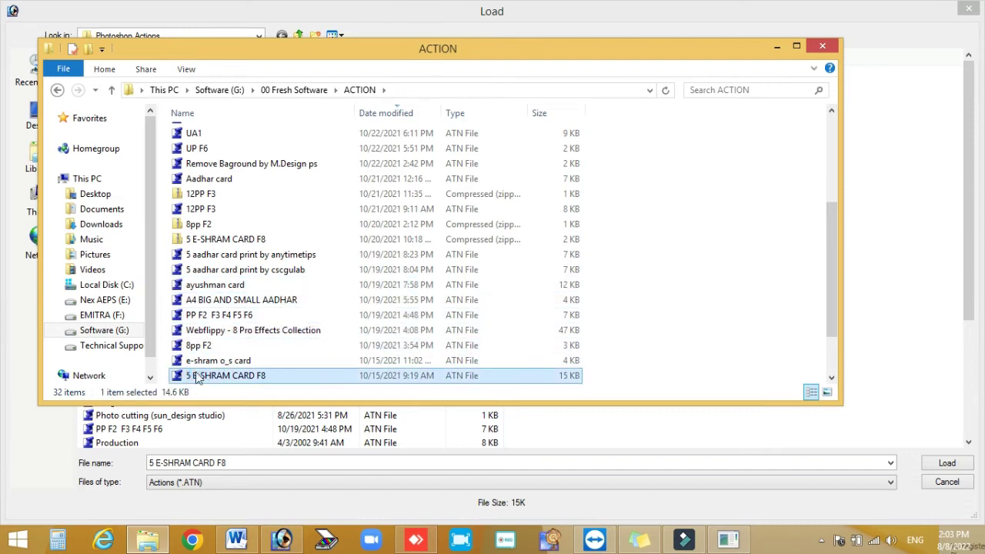
{"action": "right_click", "coordinate": [195, 376]}
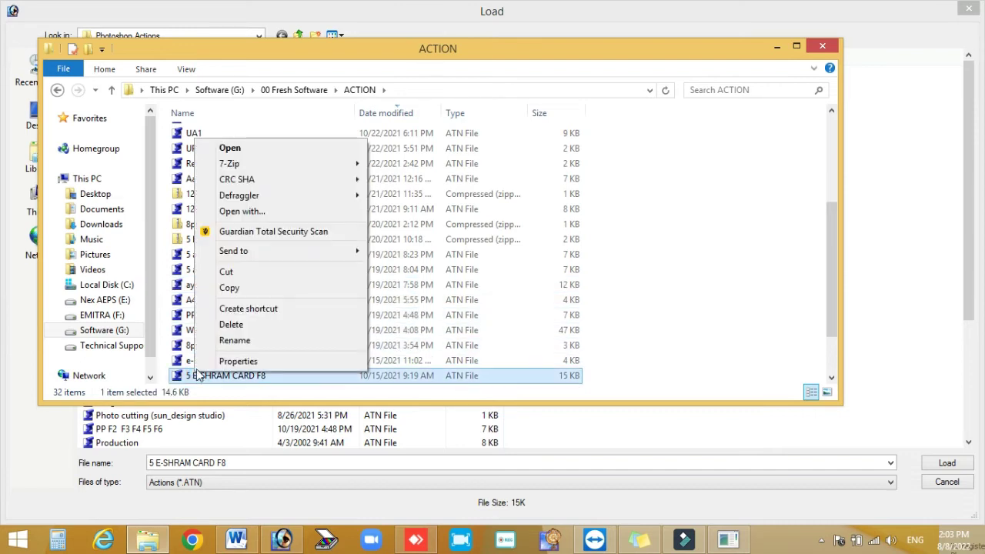
{"action": "left_click", "coordinate": [246, 288]}
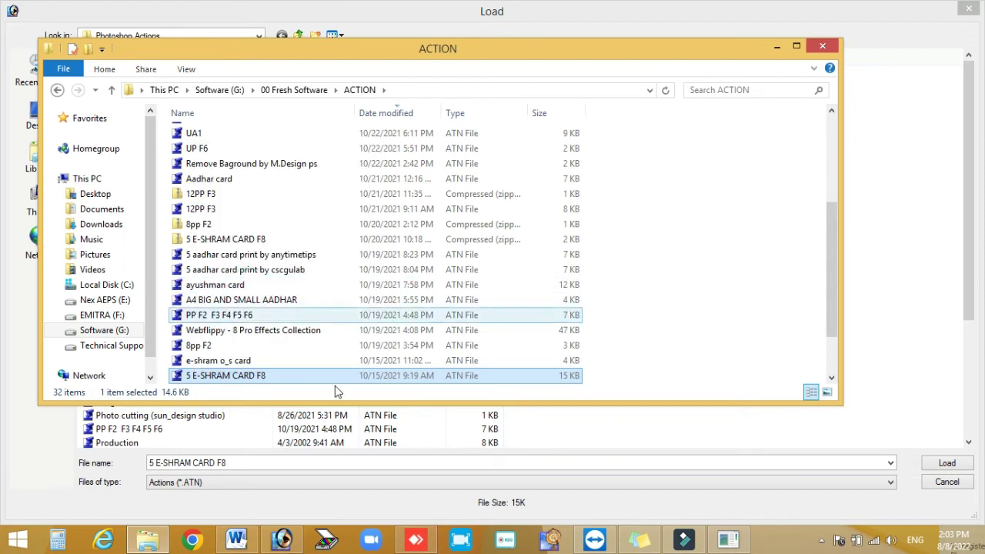
- Paste it into Photoshop Actions, replacing the old copy, and load 5 E-SHRAM CARD F8
{"action": "left_click", "coordinate": [285, 539]}
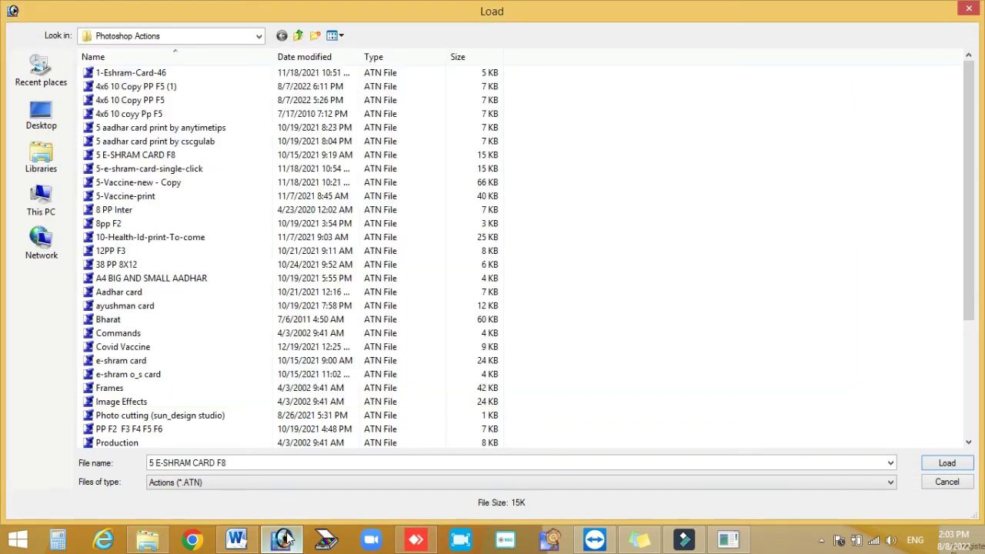
{"action": "right_click", "coordinate": [625, 294]}
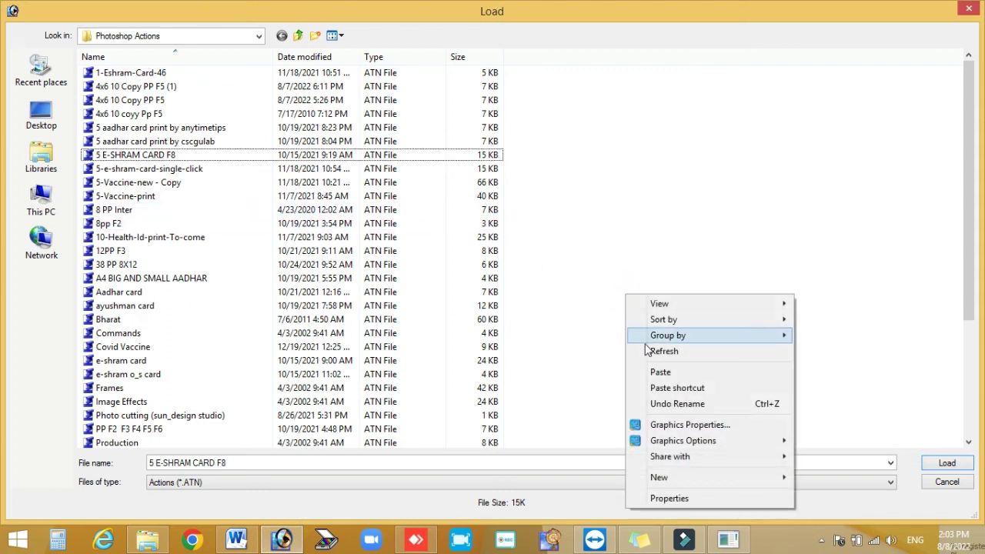
{"action": "left_click", "coordinate": [659, 371]}
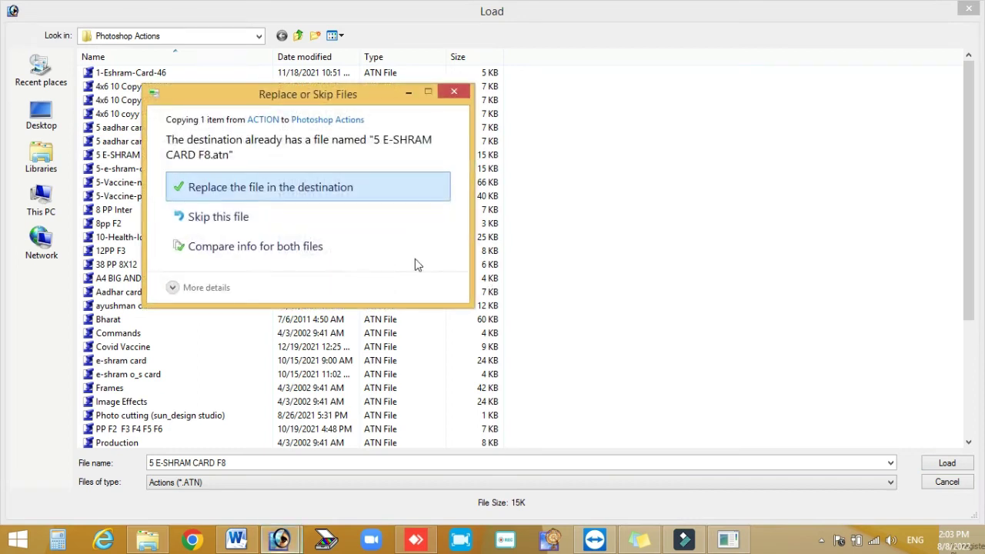
{"action": "left_click", "coordinate": [255, 189]}
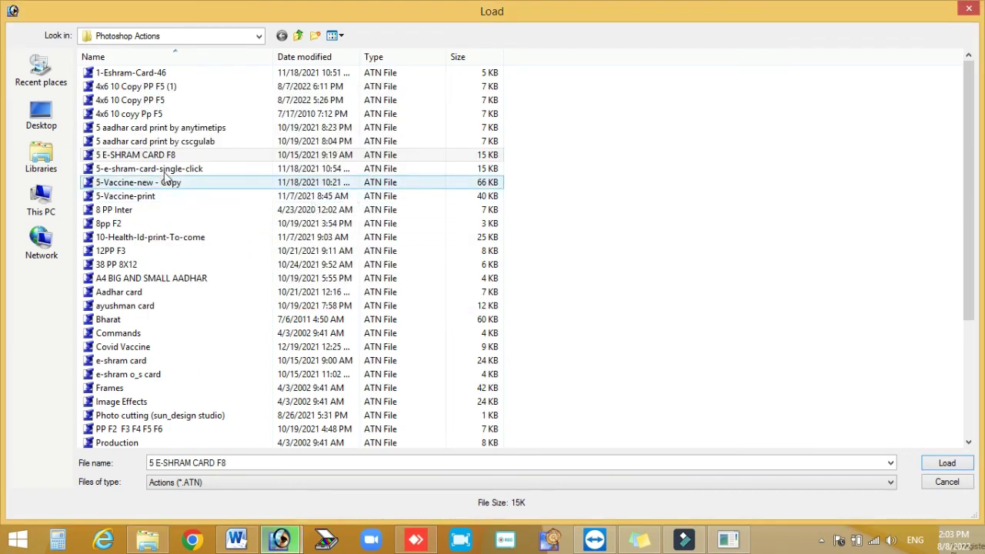
{"action": "left_click", "coordinate": [156, 156]}
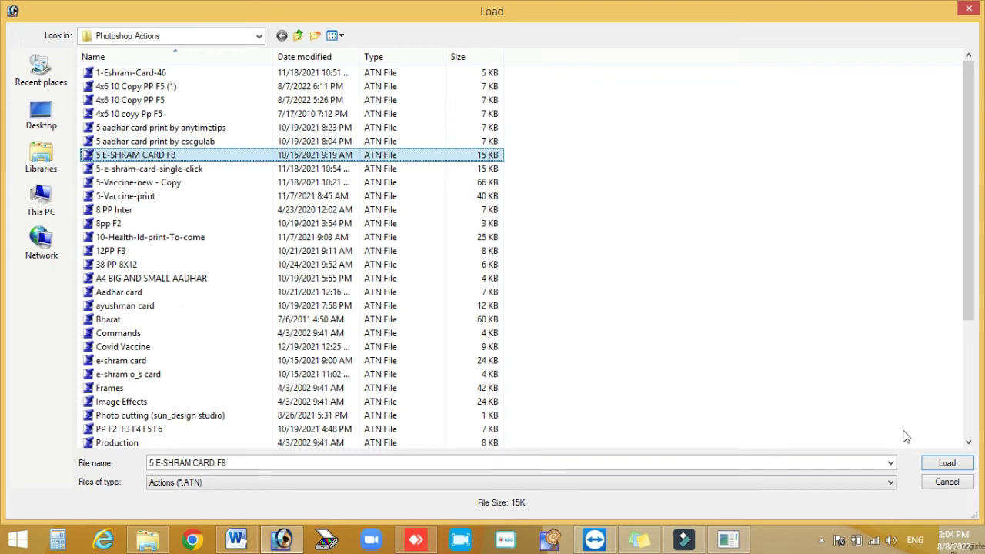
{"action": "left_click", "coordinate": [954, 468]}
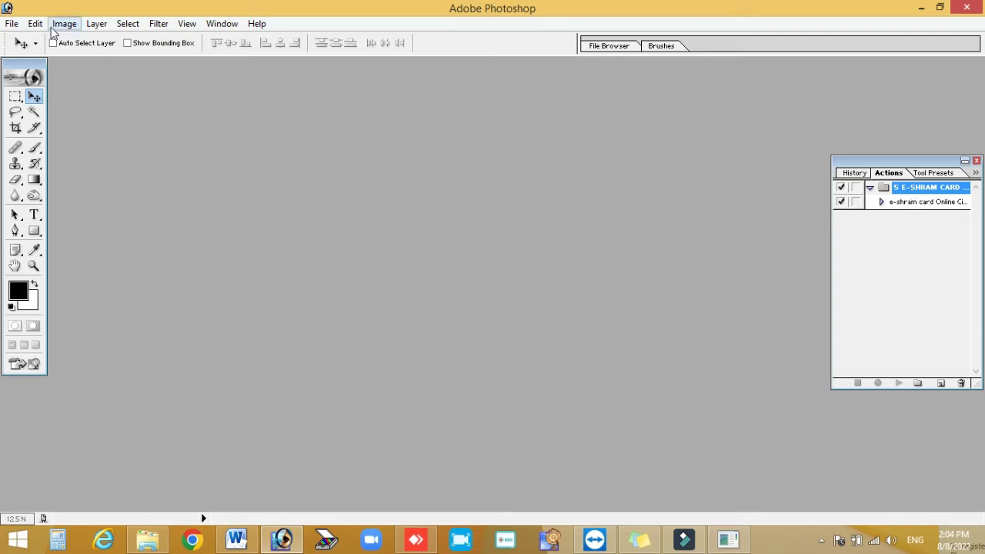
- Open all the uan-card PDF copies from New folder (2) at once via File > Open
{"action": "left_click", "coordinate": [11, 24]}
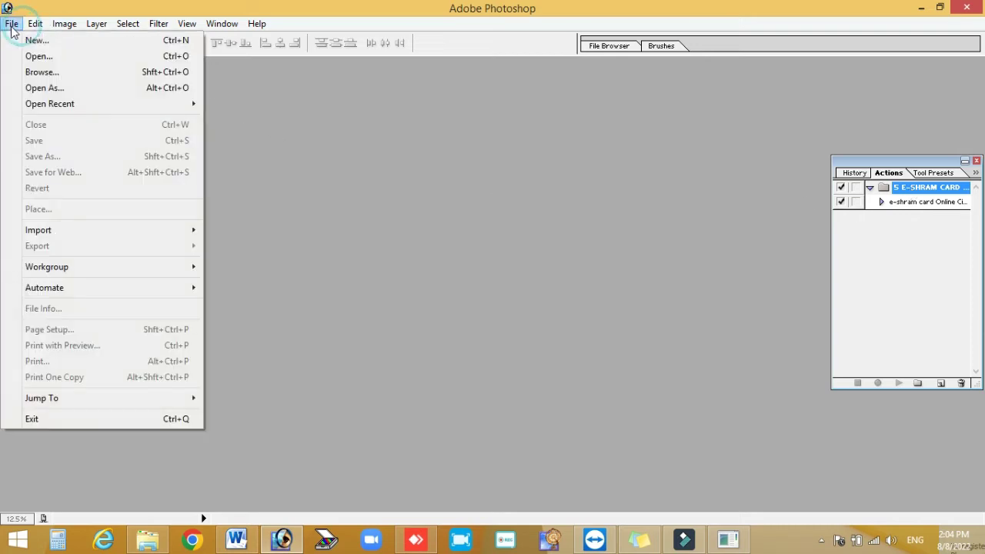
{"action": "left_click", "coordinate": [37, 56]}
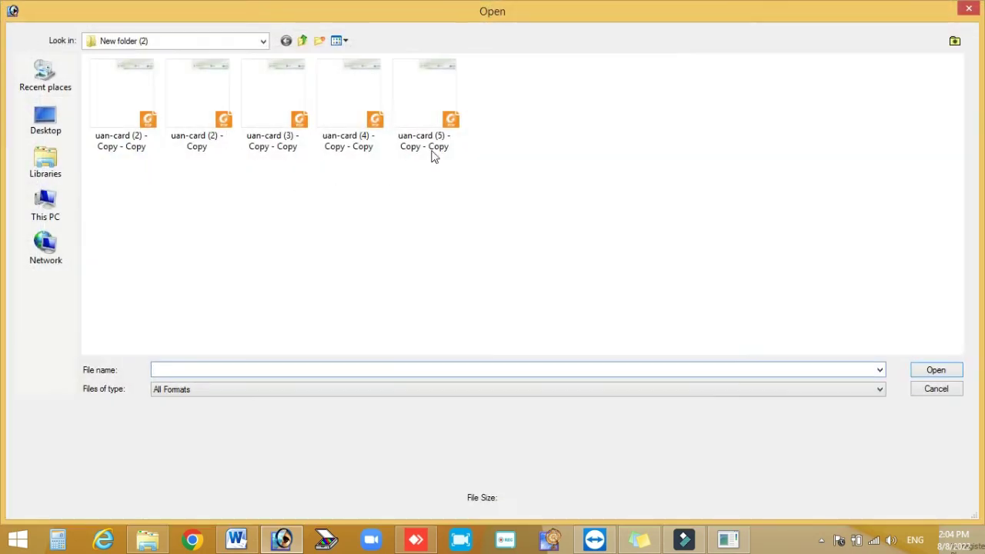
{"action": "left_click_drag", "start_coordinate": [519, 98], "coordinate": [117, 83]}
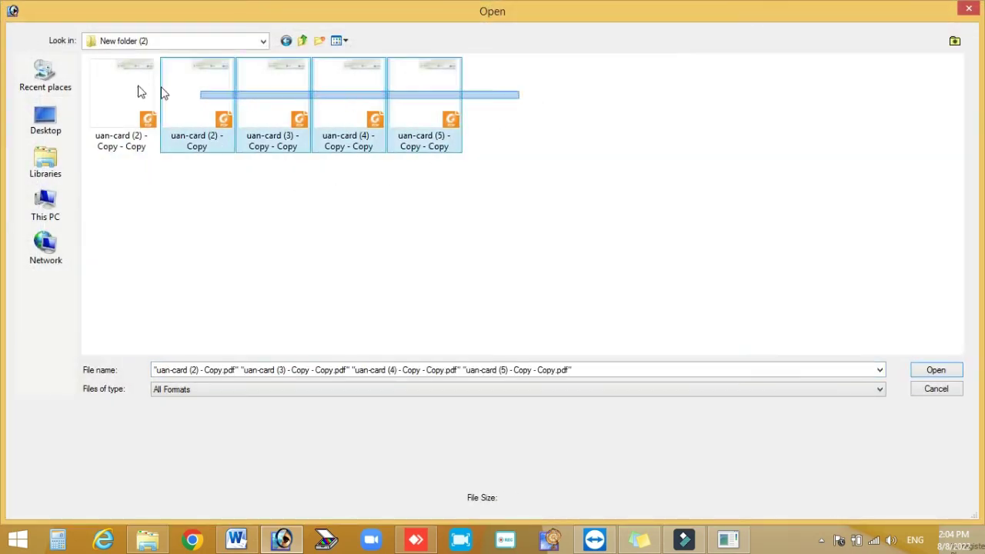
{"action": "left_click", "coordinate": [936, 370]}
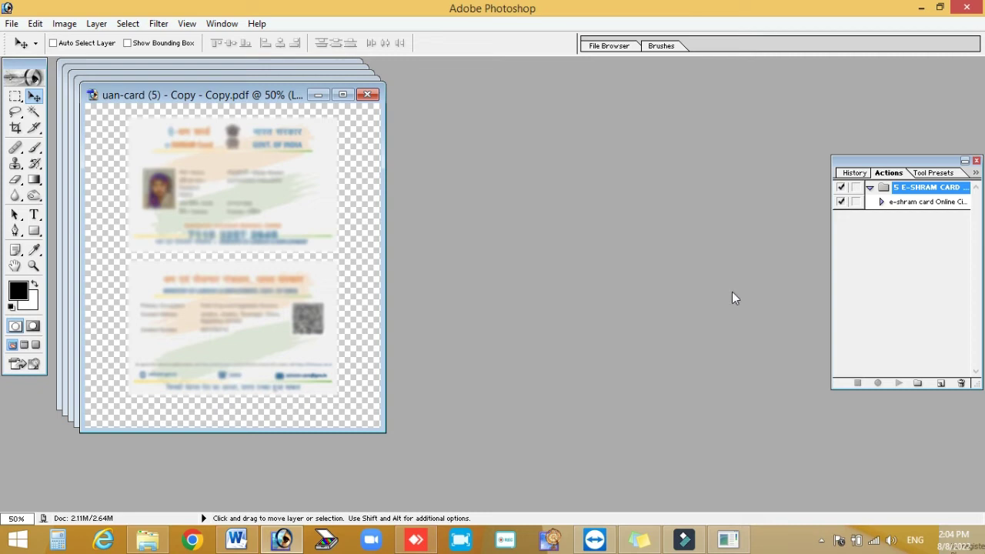
- Check the uan-card (5) Image Size, keeping it at 820 × 900 pixels by cancelling
{"action": "right_click", "coordinate": [222, 95]}
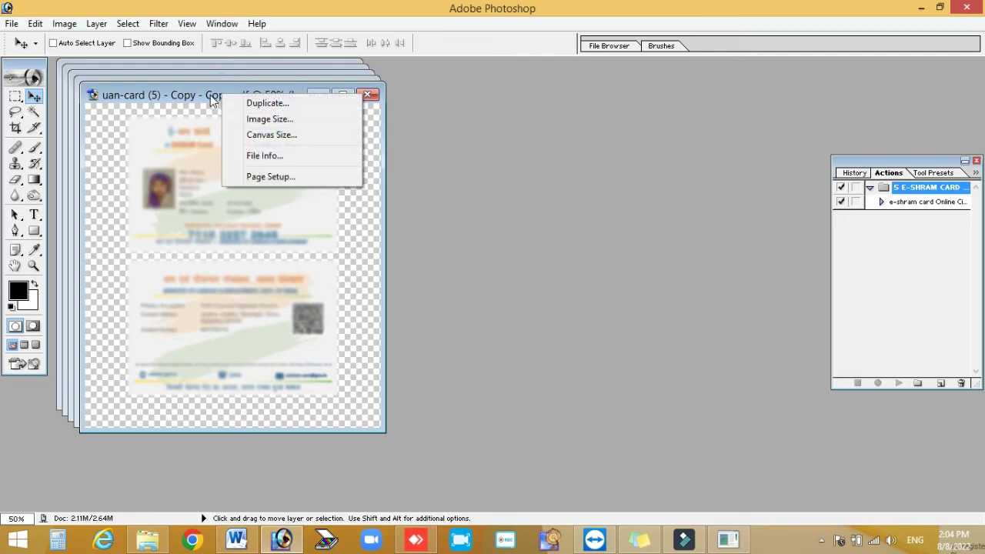
{"action": "left_click", "coordinate": [266, 119]}
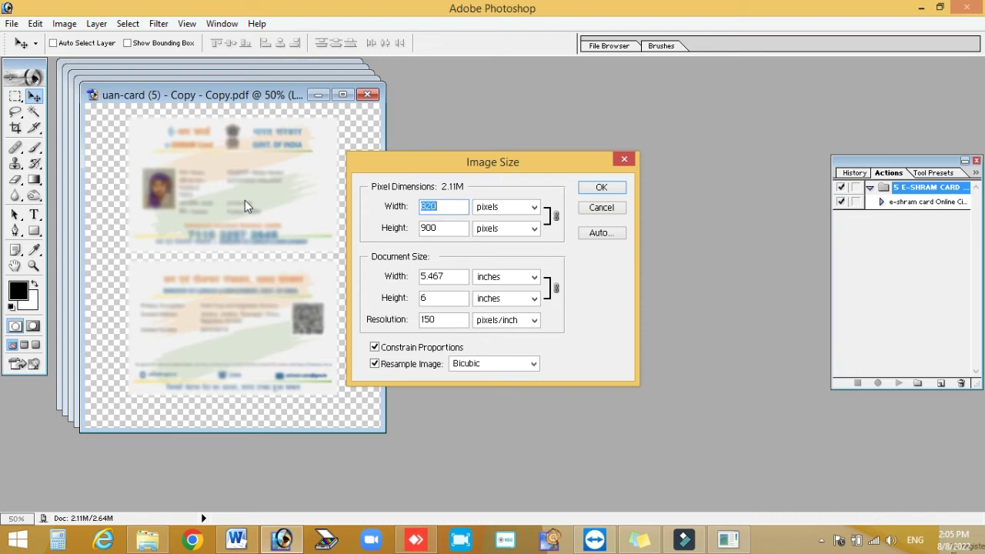
{"action": "key", "text": "Up"}
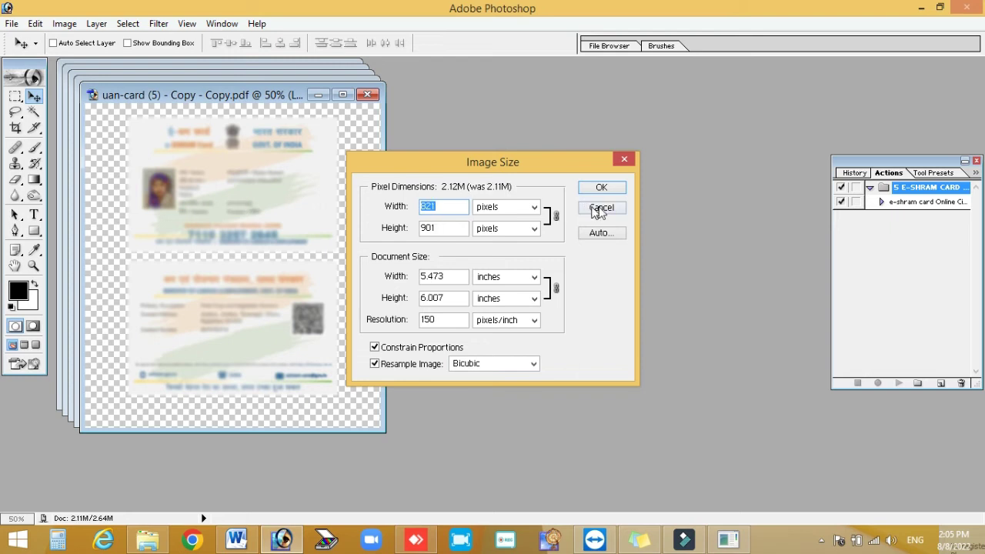
{"action": "left_click", "coordinate": [604, 207]}
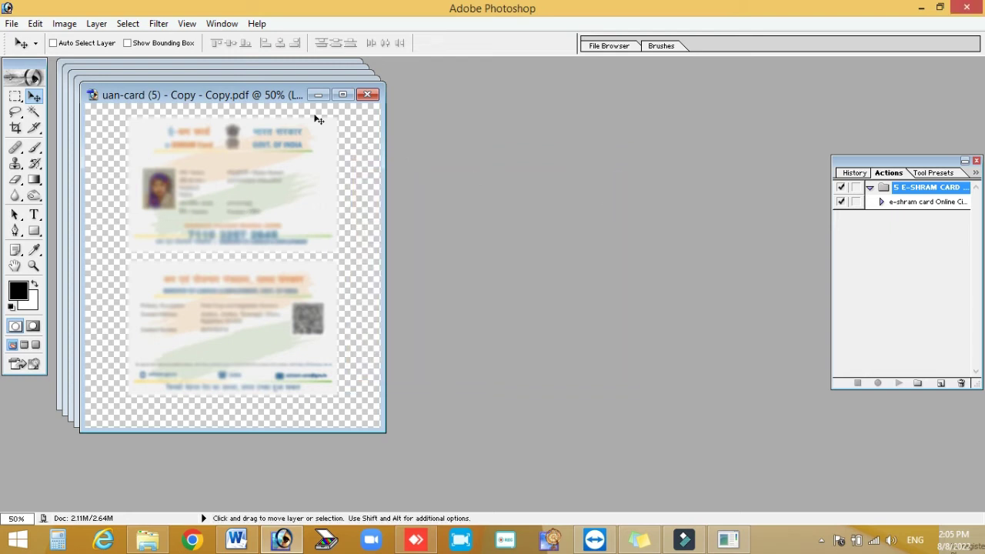
{"action": "left_click", "coordinate": [239, 88]}
- Play the 5 E-SHRAM CARD F8 action with F8 on uan-card (2) - Copy - Copy.pdf
{"action": "key", "text": "F8"}
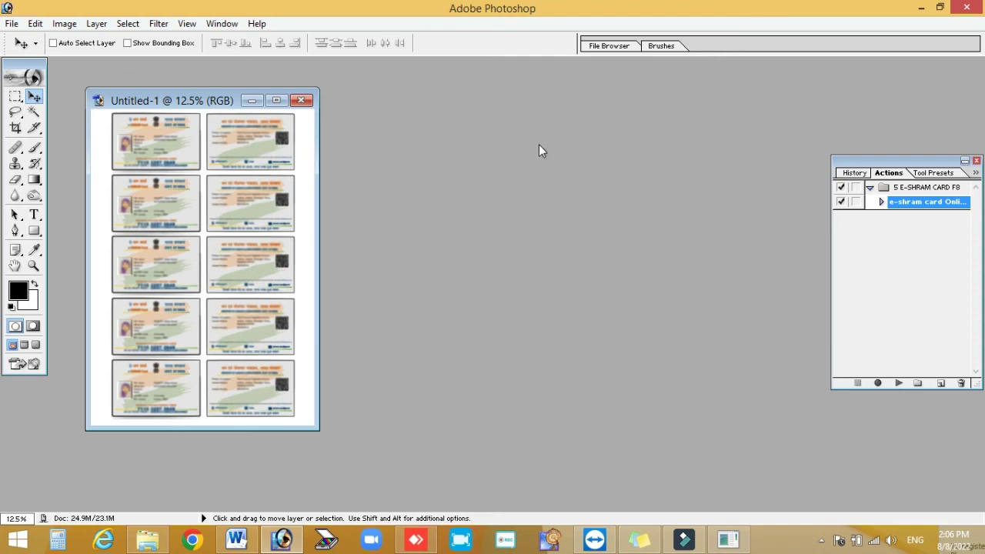
- Switch to Google Chrome on a blank New Tab page
{"action": "left_click", "coordinate": [196, 543]}
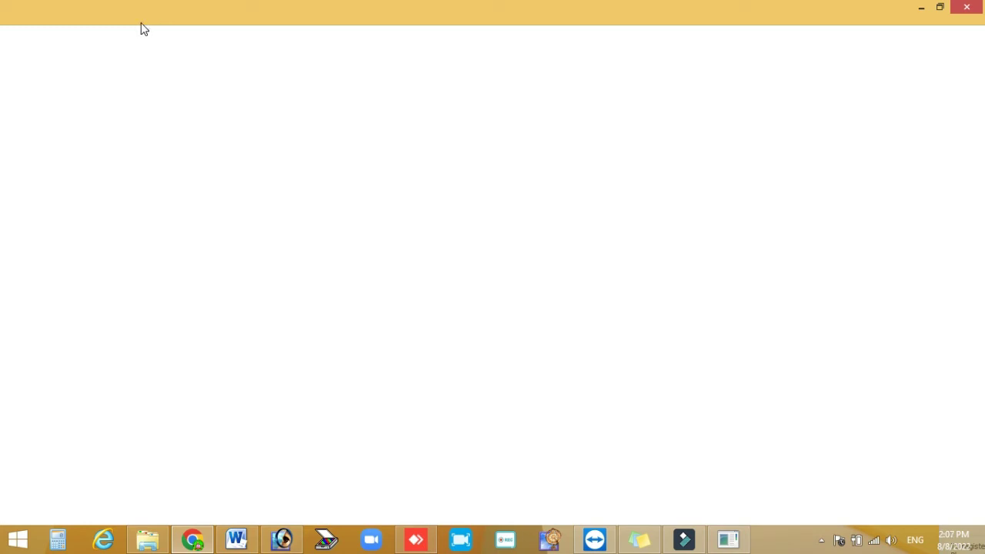
{"action": "left_click", "coordinate": [193, 539]}
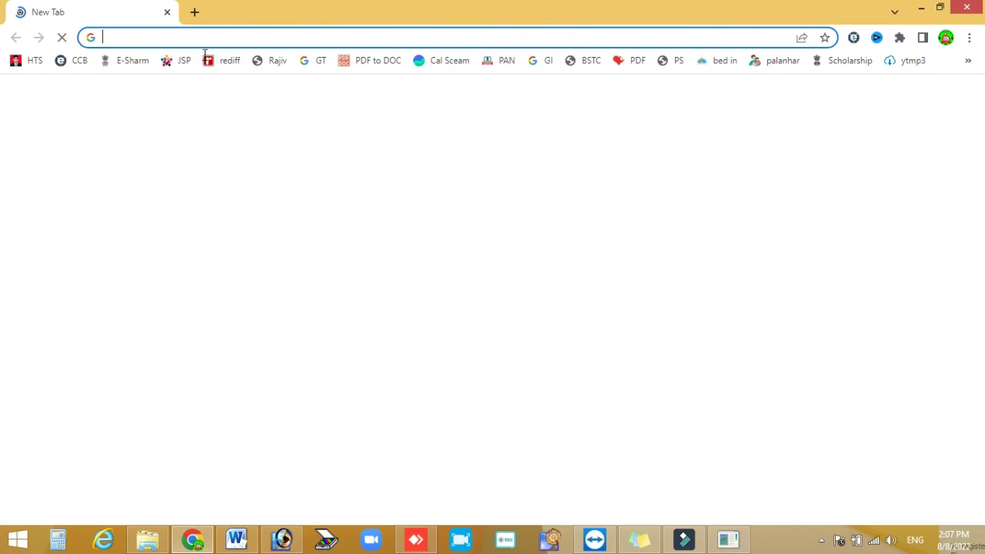
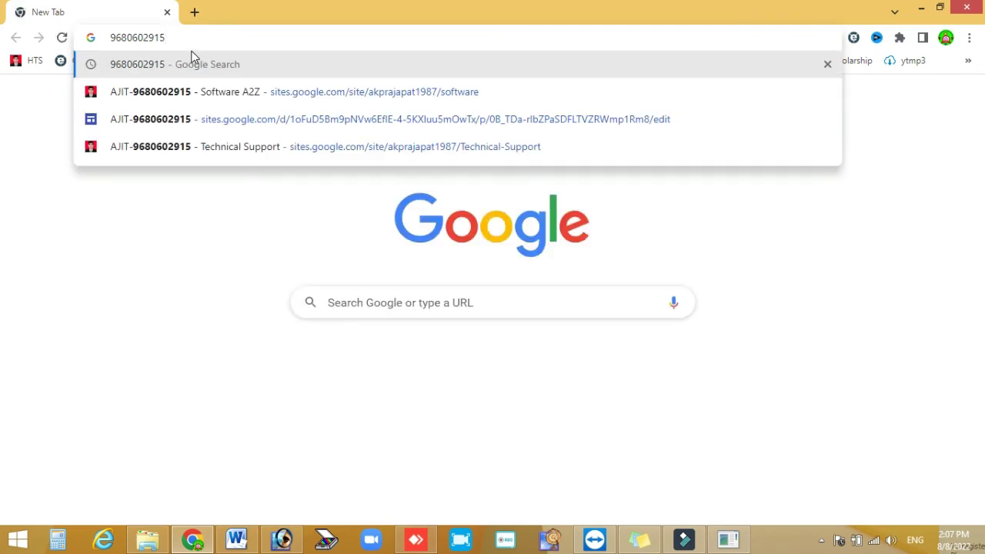
- Search Google for the site owner's phone number
{"action": "key", "text": "Return"}
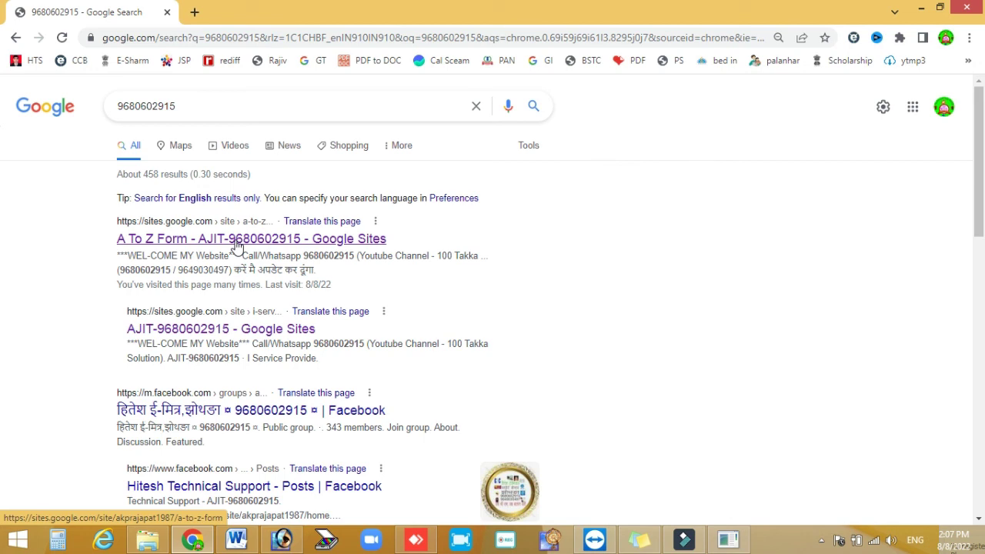
- Open the A To Z Form Google Sites result and skim its page
{"action": "left_click", "coordinate": [239, 245]}
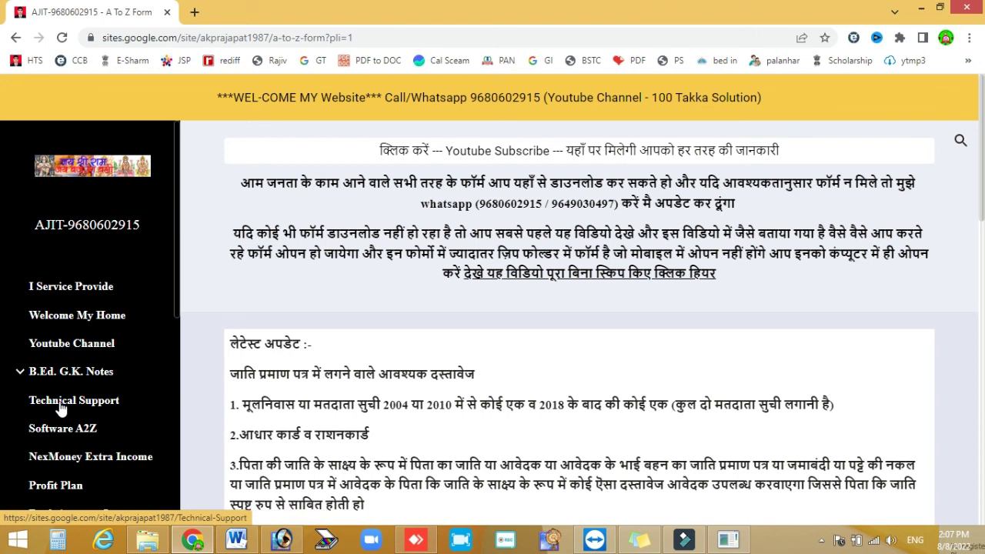
{"action": "scroll", "coordinate": [85, 300], "scroll_direction": "down", "scroll_amount": 5}
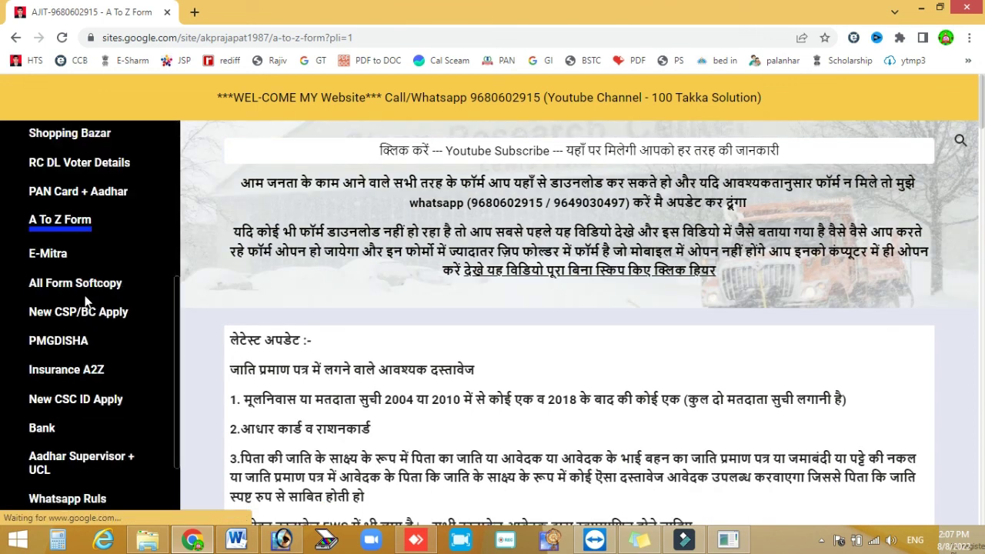
{"action": "scroll", "coordinate": [85, 300], "scroll_direction": "up", "scroll_amount": 1}
{"action": "scroll", "coordinate": [84, 300], "scroll_direction": "down", "scroll_amount": 2}
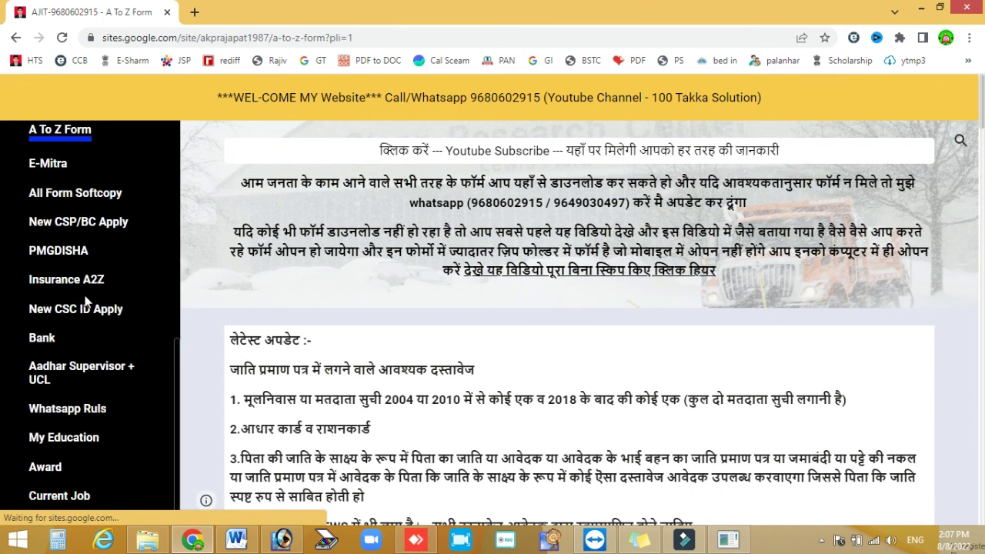
{"action": "scroll", "coordinate": [86, 300], "scroll_direction": "up", "scroll_amount": 6}
- Go to the Technical Support page and scroll down to the customer feedback chat screenshots
{"action": "left_click", "coordinate": [75, 403]}
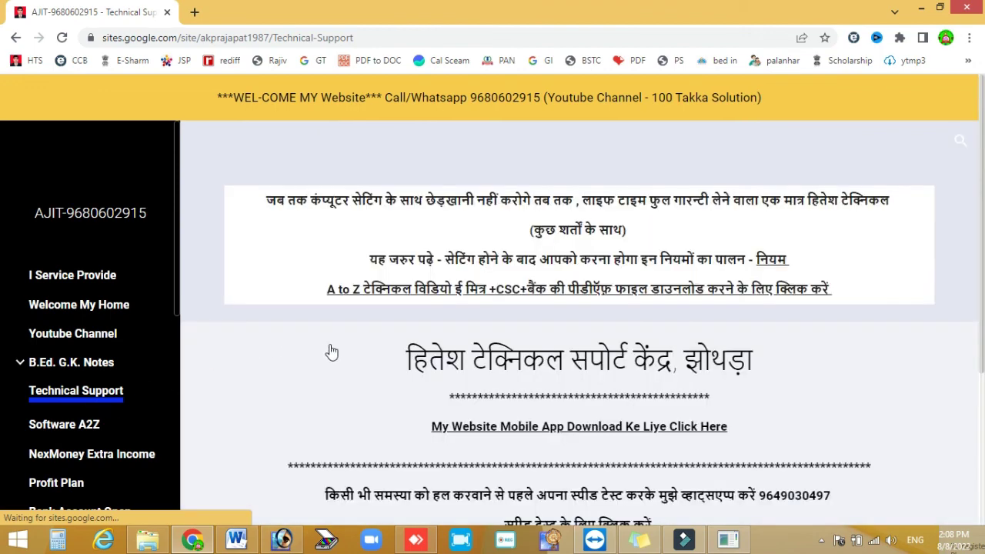
{"action": "scroll", "coordinate": [332, 353], "scroll_direction": "down", "scroll_amount": 3}
{"action": "scroll", "coordinate": [376, 355], "scroll_direction": "down", "scroll_amount": 3}
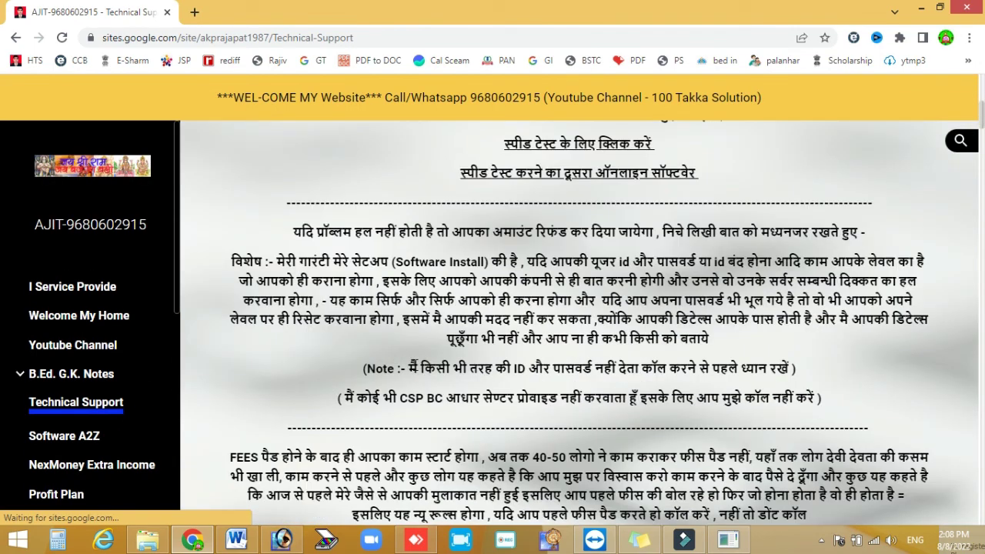
{"action": "scroll", "coordinate": [436, 361], "scroll_direction": "down", "scroll_amount": 3}
{"action": "scroll", "coordinate": [437, 362], "scroll_direction": "down", "scroll_amount": 3}
{"action": "scroll", "coordinate": [436, 367], "scroll_direction": "down", "scroll_amount": 5}
{"action": "scroll", "coordinate": [437, 367], "scroll_direction": "down", "scroll_amount": 5}
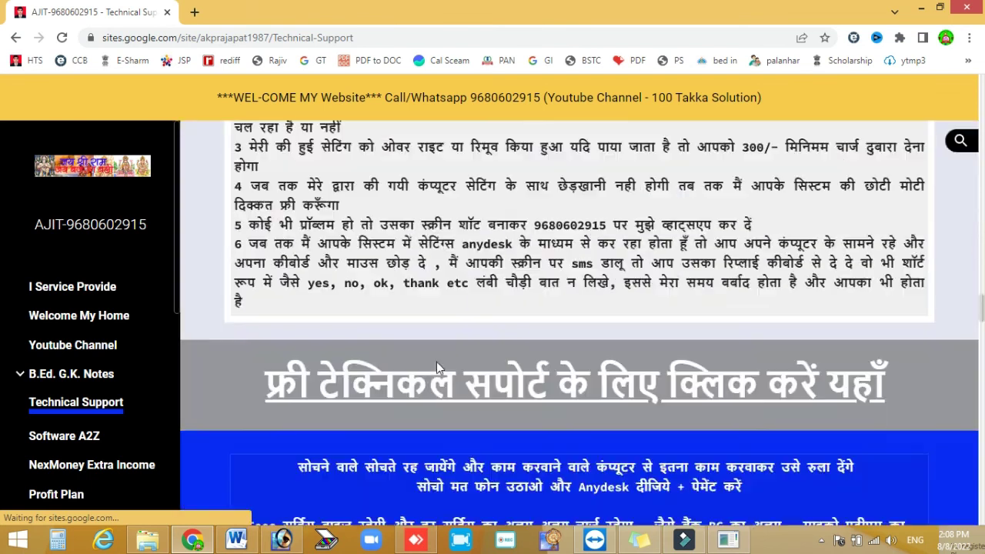
{"action": "scroll", "coordinate": [437, 367], "scroll_direction": "down", "scroll_amount": 5}
{"action": "scroll", "coordinate": [405, 358], "scroll_direction": "down", "scroll_amount": 5}
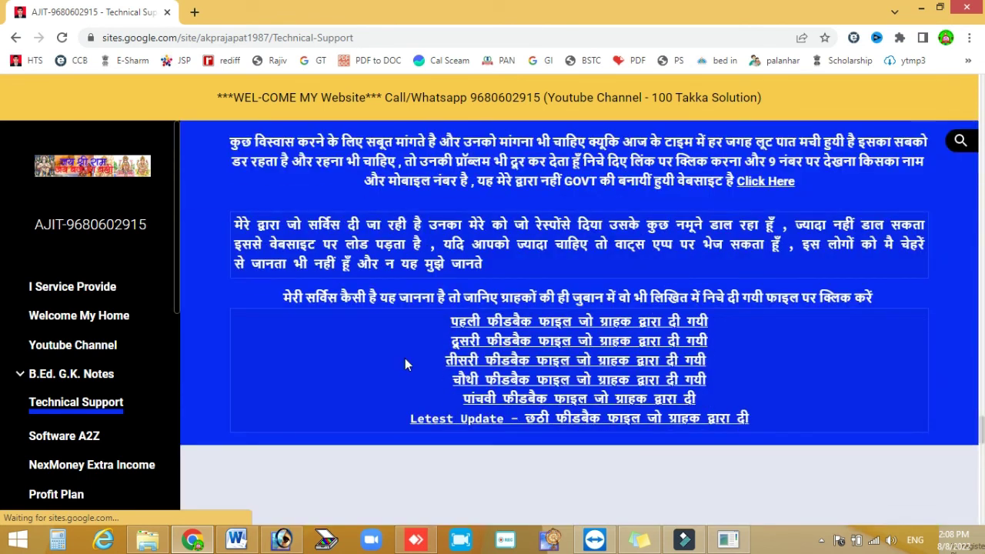
{"action": "scroll", "coordinate": [405, 358], "scroll_direction": "down", "scroll_amount": 5}
{"action": "scroll", "coordinate": [405, 358], "scroll_direction": "down", "scroll_amount": 4}
{"action": "scroll", "coordinate": [404, 358], "scroll_direction": "down", "scroll_amount": 1}
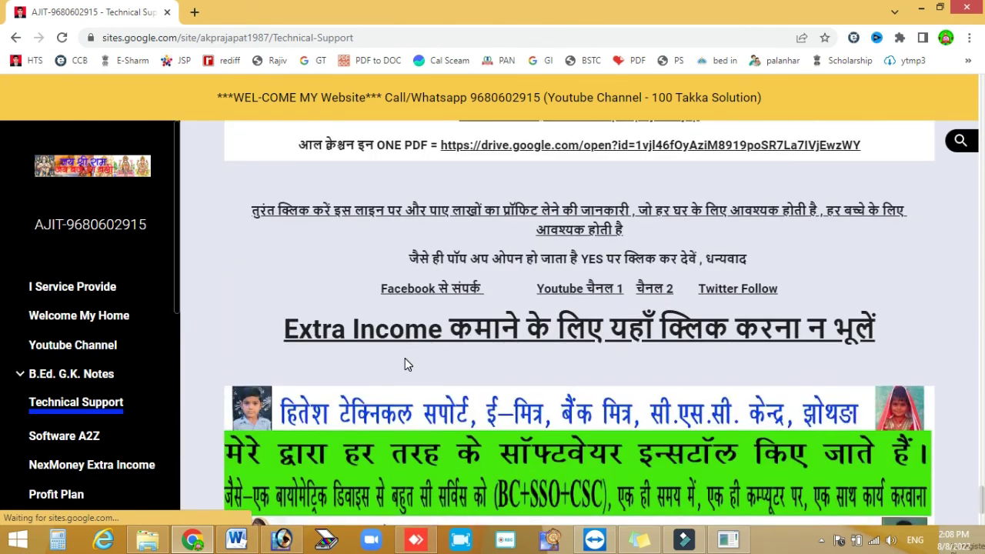
{"action": "scroll", "coordinate": [405, 357], "scroll_direction": "down", "scroll_amount": 1}
{"action": "scroll", "coordinate": [363, 319], "scroll_direction": "up", "scroll_amount": 1}
{"action": "scroll", "coordinate": [358, 312], "scroll_direction": "up", "scroll_amount": 3}
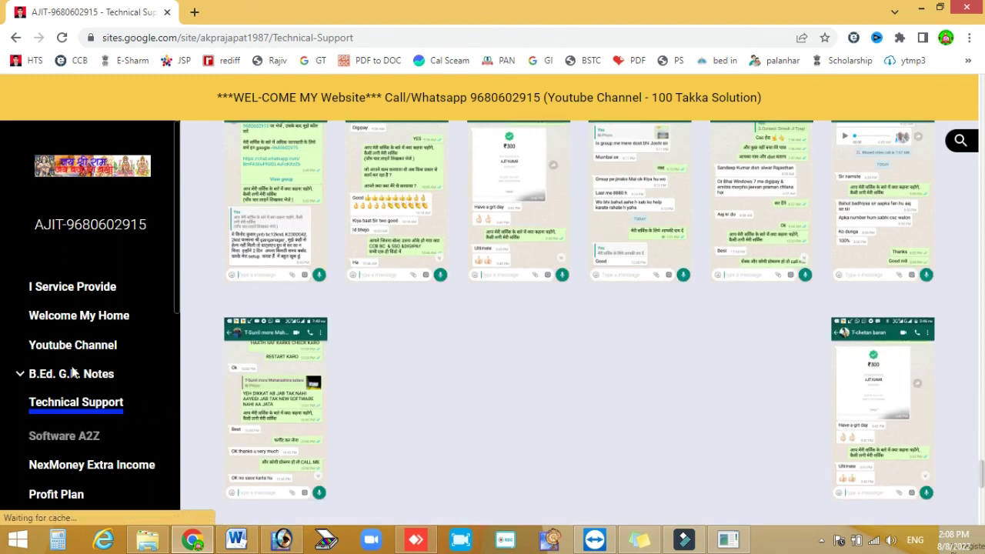
- On the Software A2Z page, open the '5 Eshram F8' file under Photoshop Action
{"action": "left_click", "coordinate": [65, 437]}
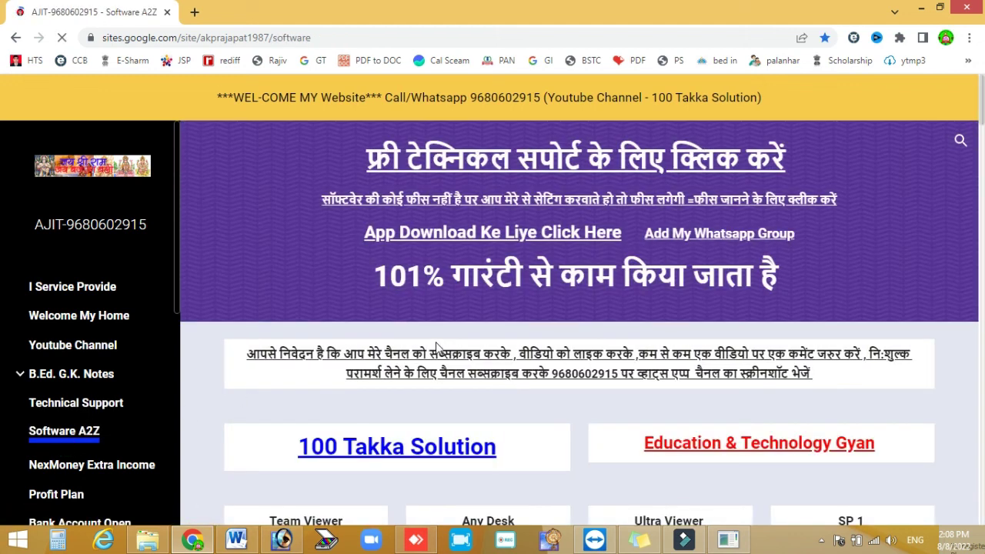
{"action": "scroll", "coordinate": [460, 350], "scroll_direction": "down", "scroll_amount": 5}
{"action": "scroll", "coordinate": [460, 350], "scroll_direction": "down", "scroll_amount": 3}
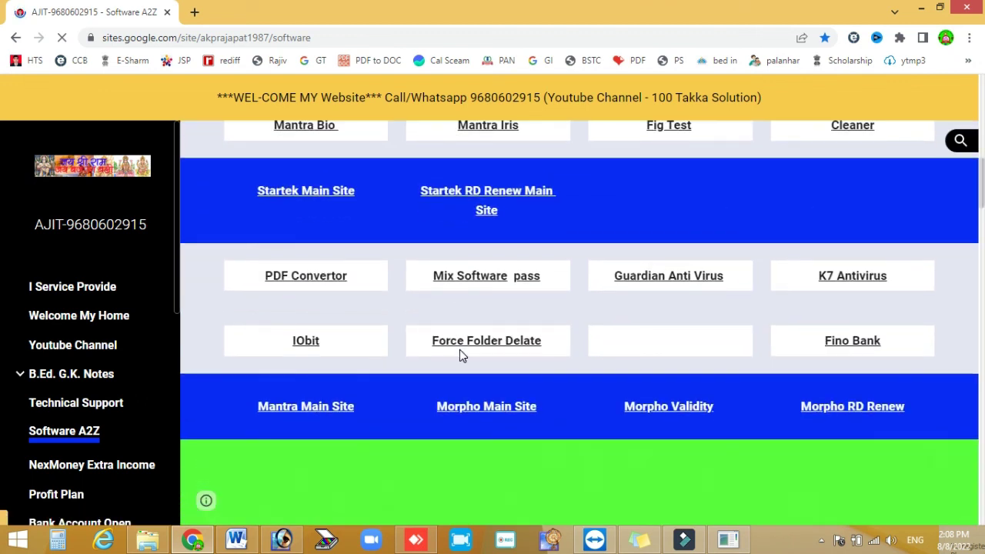
{"action": "scroll", "coordinate": [461, 349], "scroll_direction": "down", "scroll_amount": 2}
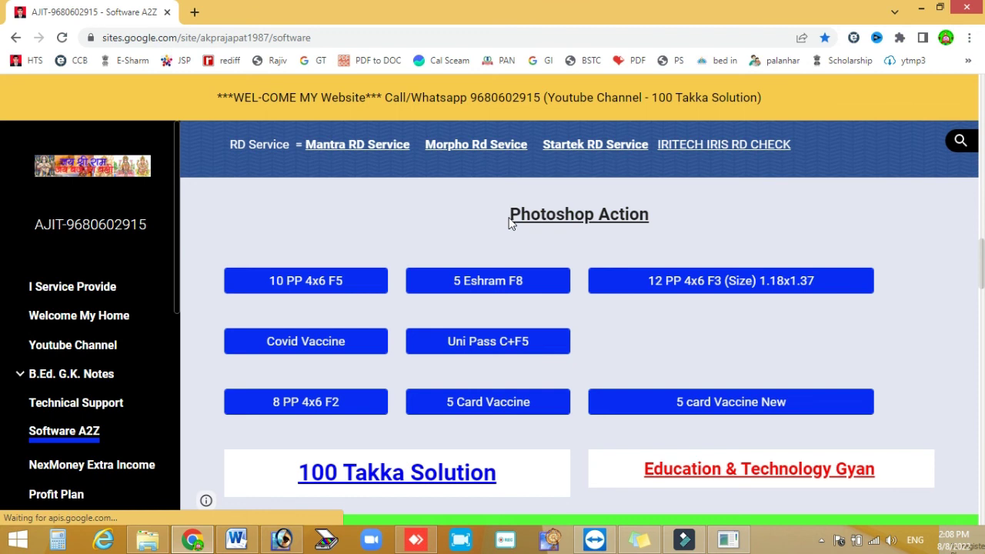
{"action": "left_click_drag", "start_coordinate": [508, 219], "coordinate": [653, 215]}
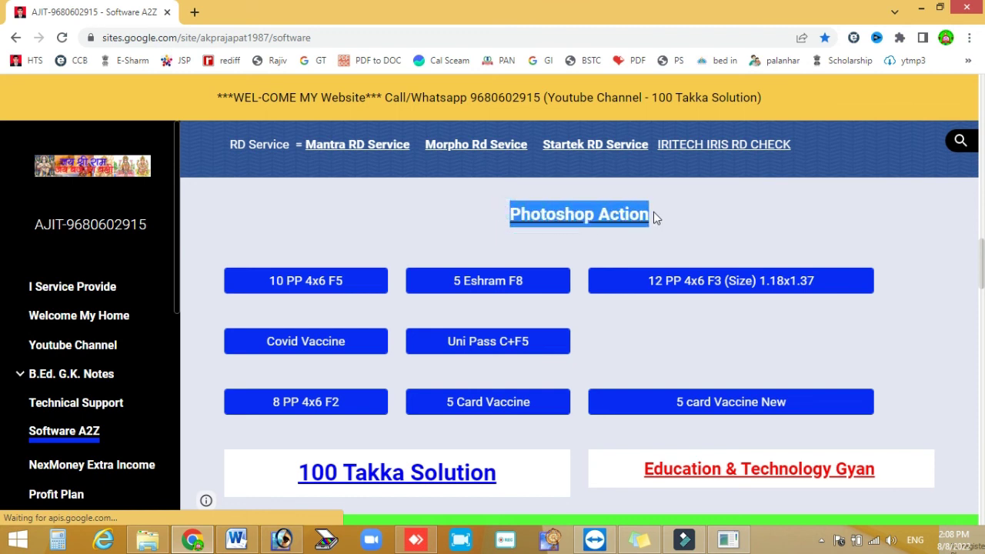
{"action": "left_click", "coordinate": [497, 289]}
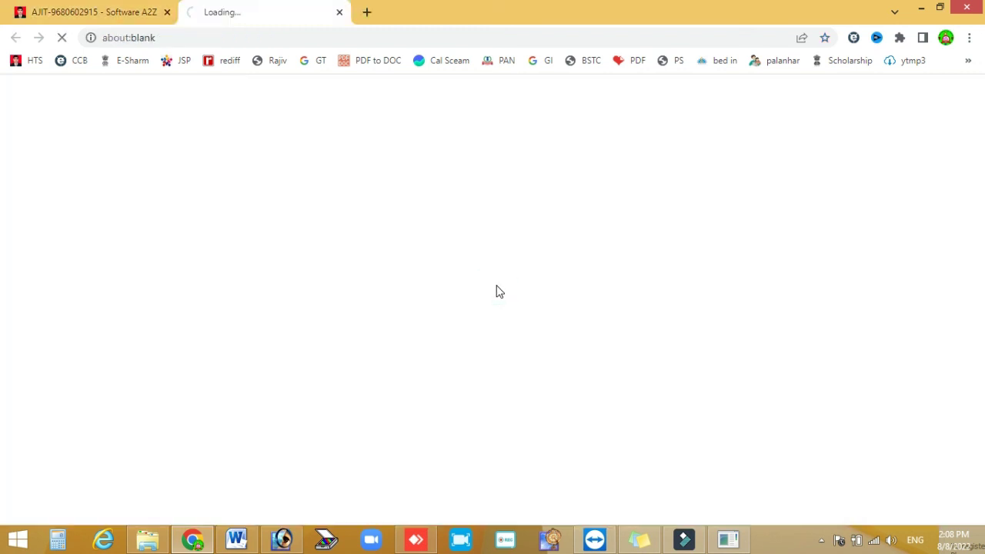